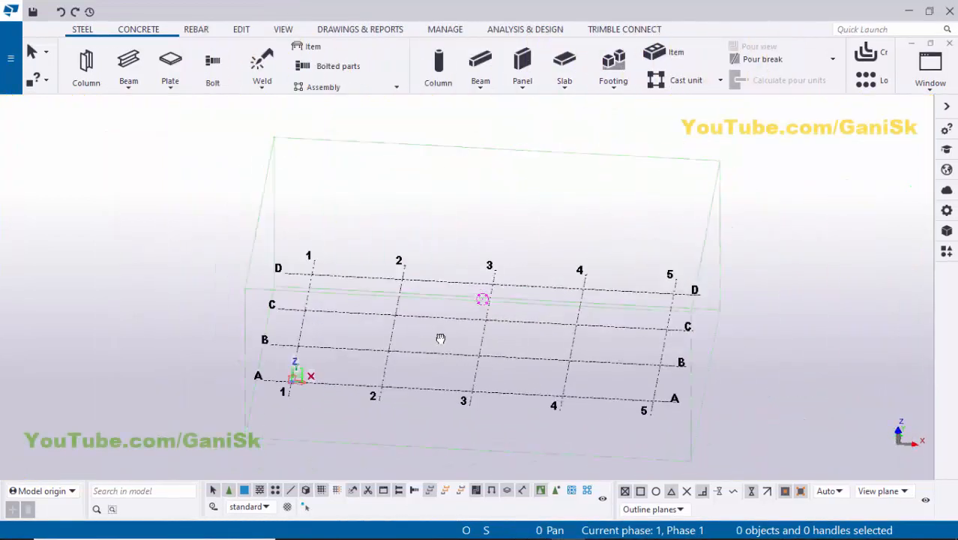
Place a steel column at the intersection of grid lines A and 2.
{"action": "middle_click_drag", "start_coordinate": [441, 338], "coordinate": [410, 313], "text": "ctrl"}
{"action": "scroll", "coordinate": [402, 332], "scroll_direction": "up", "scroll_amount": 3}
{"action": "scroll", "coordinate": [402, 332], "scroll_direction": "down", "scroll_amount": 3}
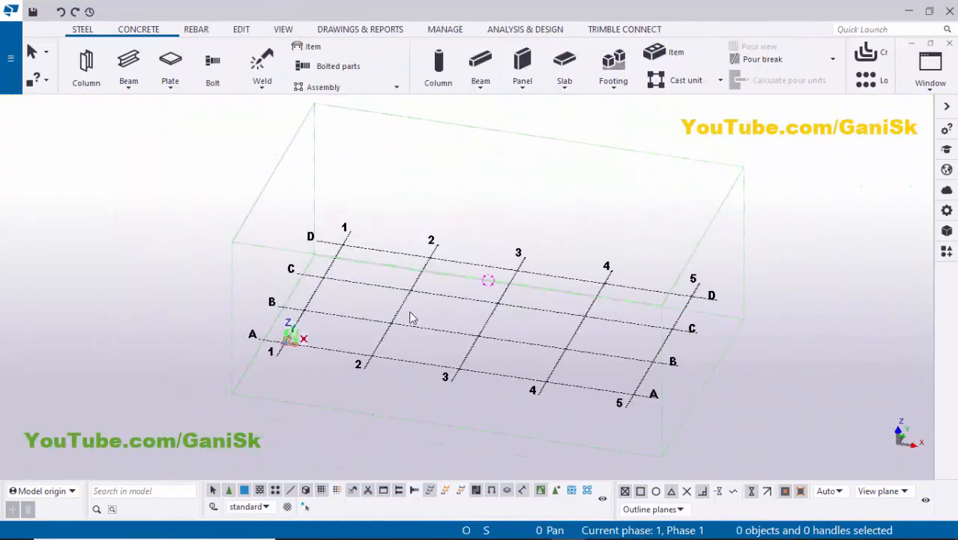
{"action": "left_click", "coordinate": [85, 66]}
{"action": "left_click", "coordinate": [370, 355]}
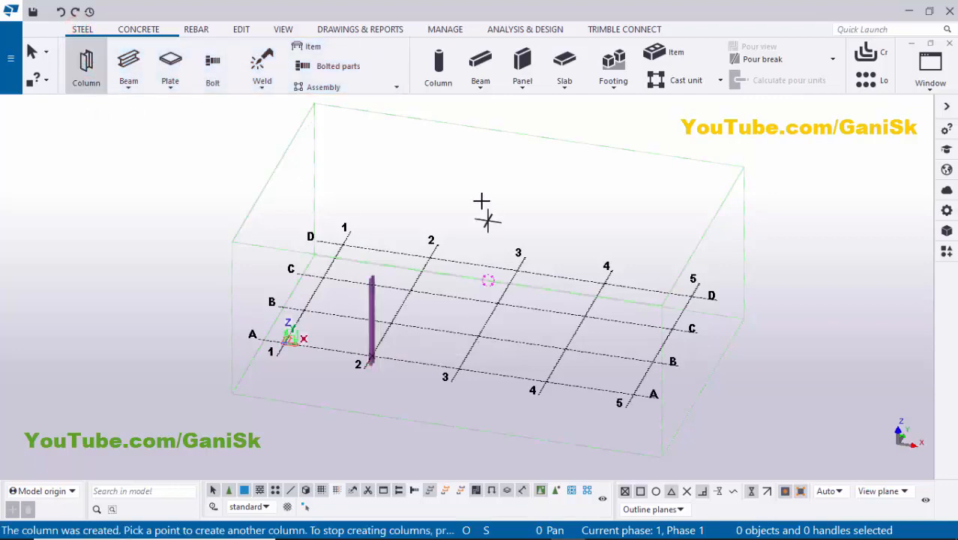
{"action": "key", "text": "Escape"}
Create all plan and elevation views along the grid lines with the standard settings.
{"action": "scroll", "coordinate": [427, 365], "scroll_direction": "up", "scroll_amount": 2}
{"action": "middle_click_drag", "start_coordinate": [428, 365], "coordinate": [402, 368], "text": "ctrl"}
{"action": "left_click", "coordinate": [401, 368]}
{"action": "right_click", "coordinate": [400, 367]}
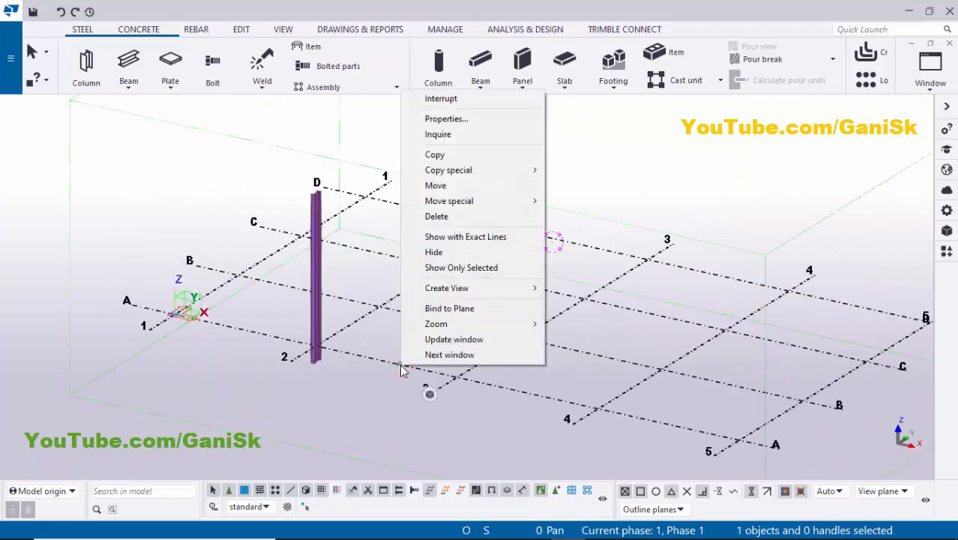
{"action": "left_click", "coordinate": [484, 287]}
{"action": "left_click", "coordinate": [571, 305]}
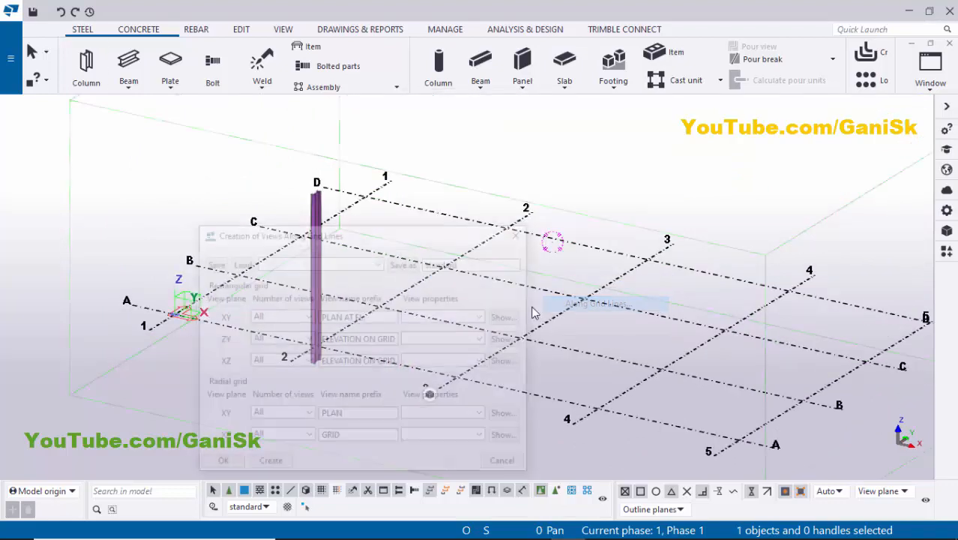
{"action": "left_click", "coordinate": [275, 465]}
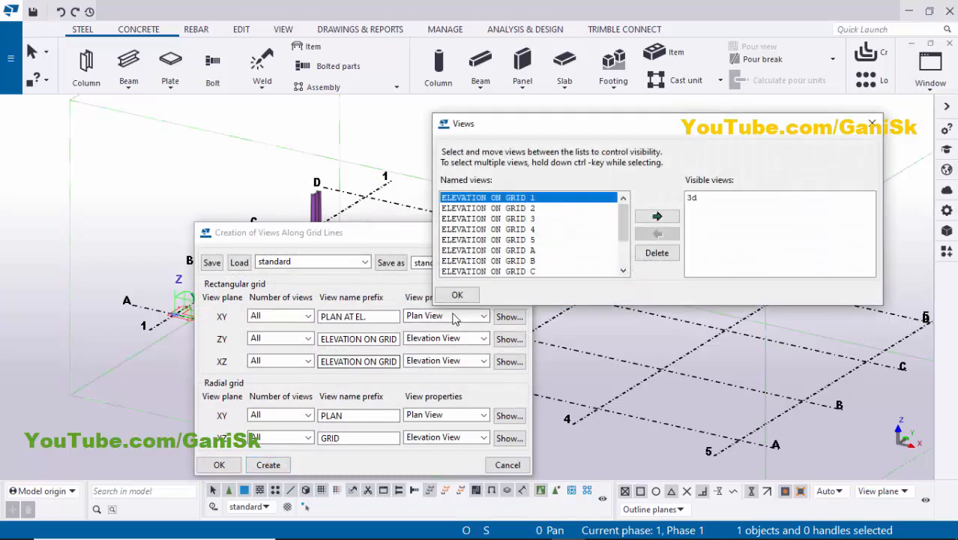
{"action": "left_click", "coordinate": [458, 292]}
{"action": "left_click", "coordinate": [223, 467]}
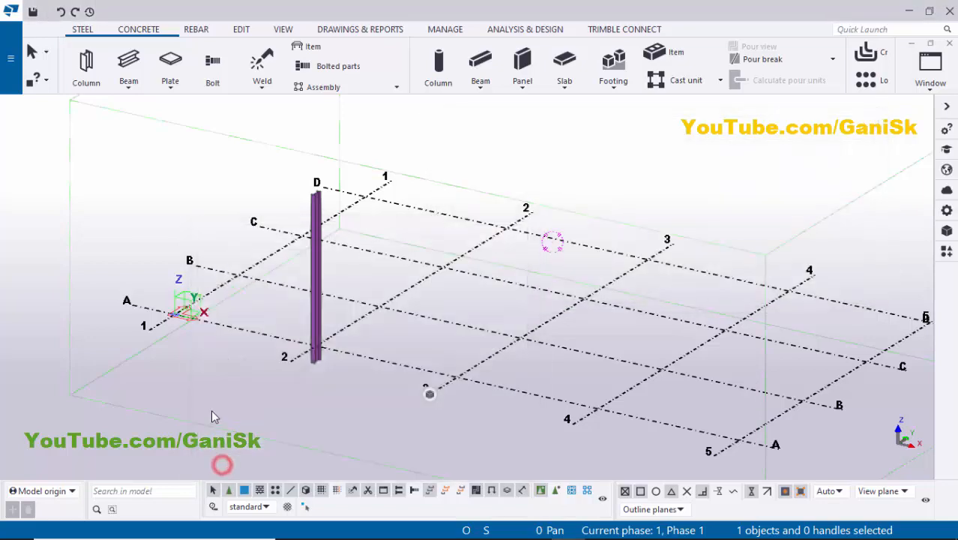
Make the named view ELEVATION ON GRID 2 visible from the views list.
{"action": "scroll", "coordinate": [332, 392], "scroll_direction": "down", "scroll_amount": 1}
{"action": "middle_click_drag", "start_coordinate": [332, 391], "coordinate": [337, 415], "text": "ctrl"}
{"action": "scroll", "coordinate": [384, 389], "scroll_direction": "up", "scroll_amount": 1}
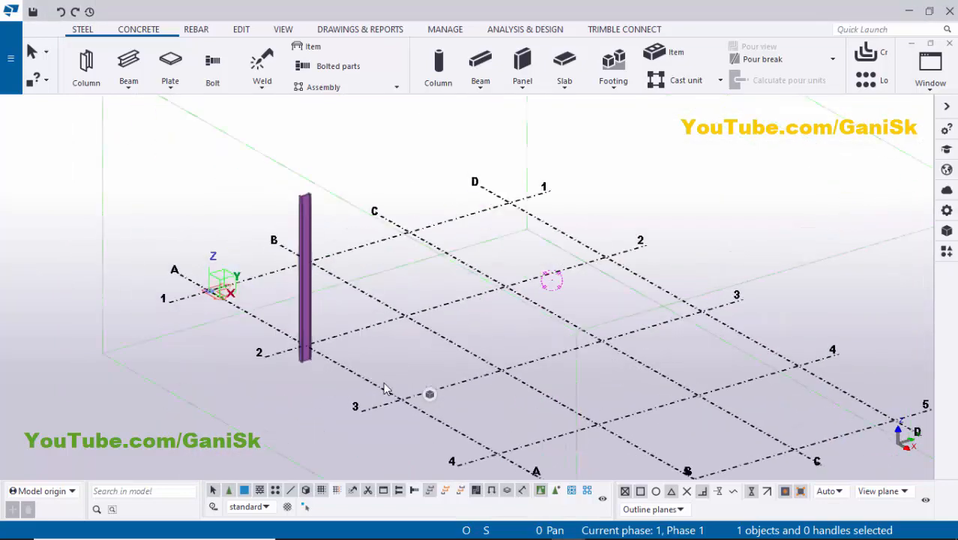
{"action": "key", "text": "ctrl+i"}
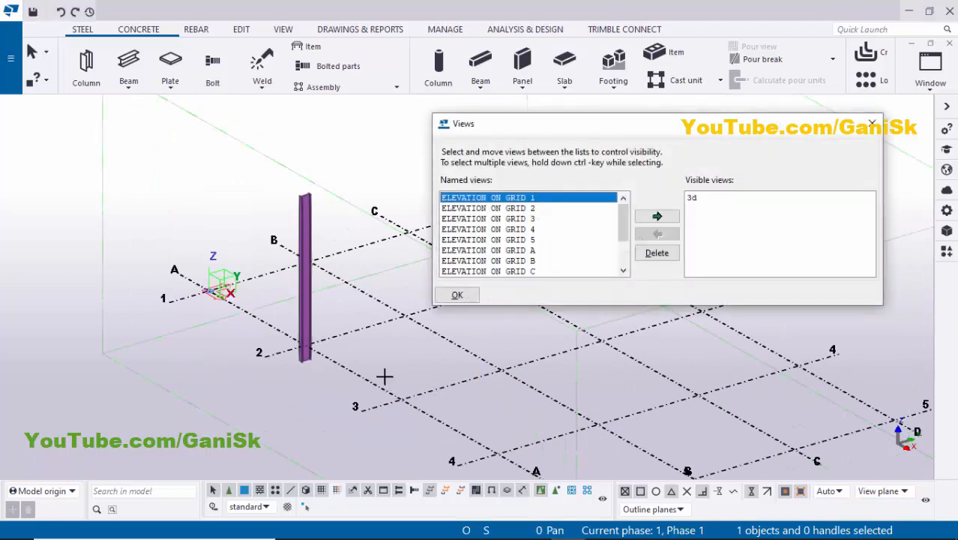
{"action": "left_click_drag", "start_coordinate": [556, 127], "coordinate": [610, 119]}
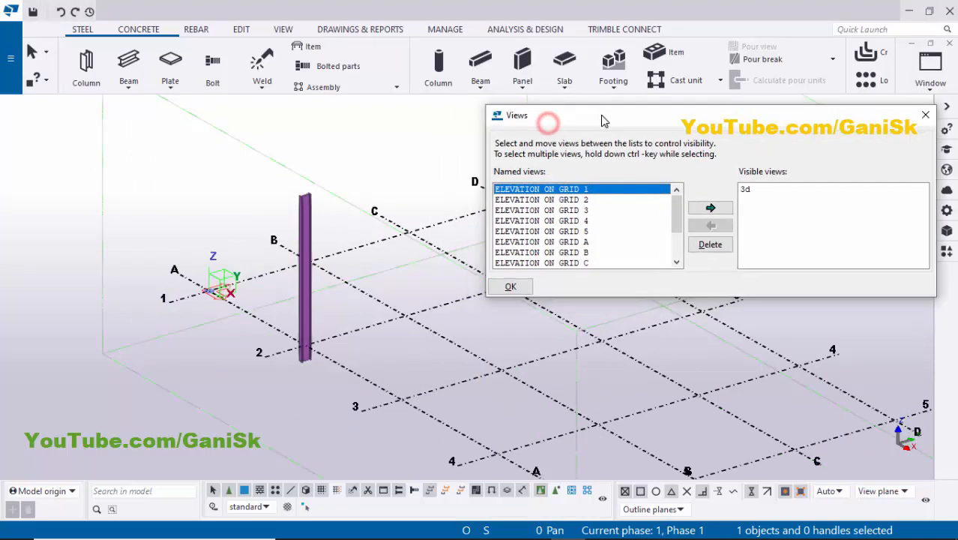
{"action": "middle_click_drag", "start_coordinate": [353, 326], "coordinate": [211, 358]}
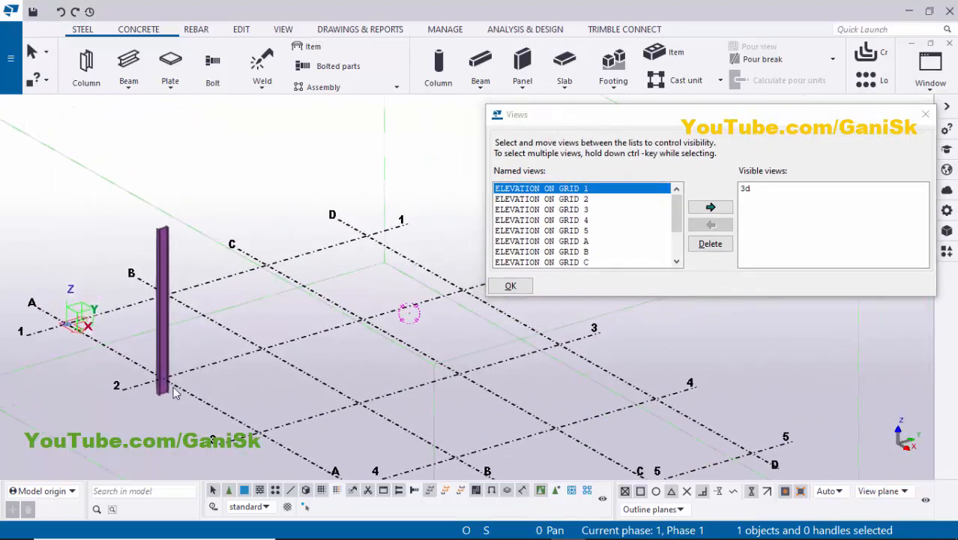
{"action": "left_click", "coordinate": [552, 200]}
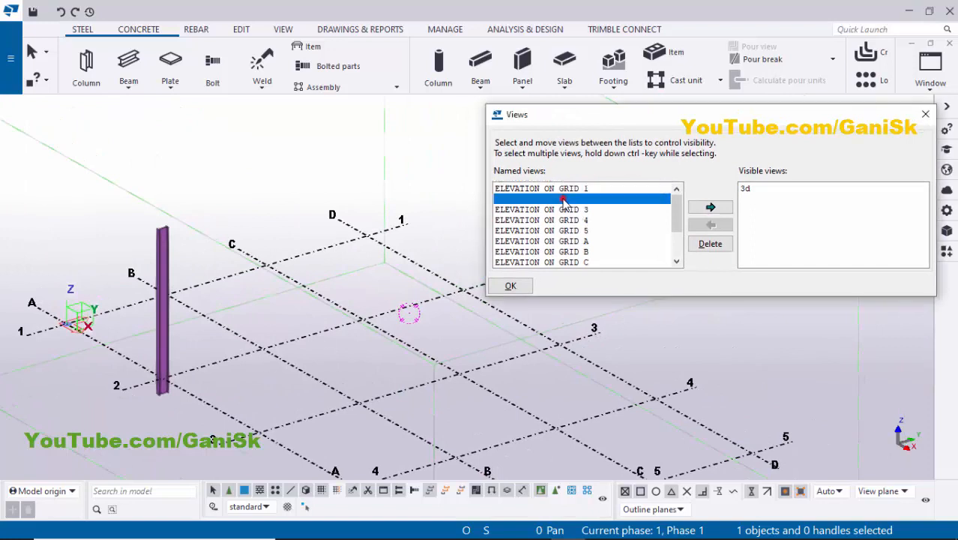
{"action": "left_click", "coordinate": [711, 208]}
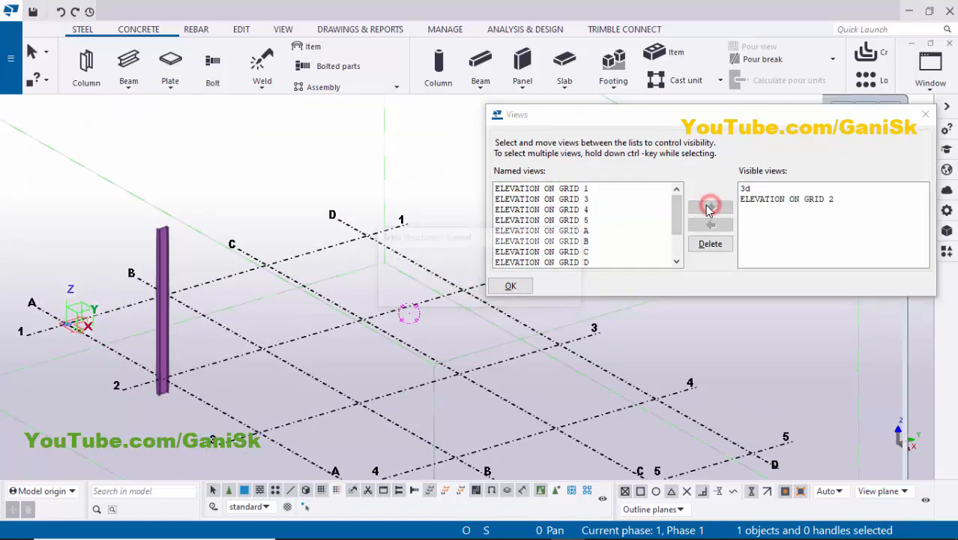
{"action": "left_click", "coordinate": [925, 114]}
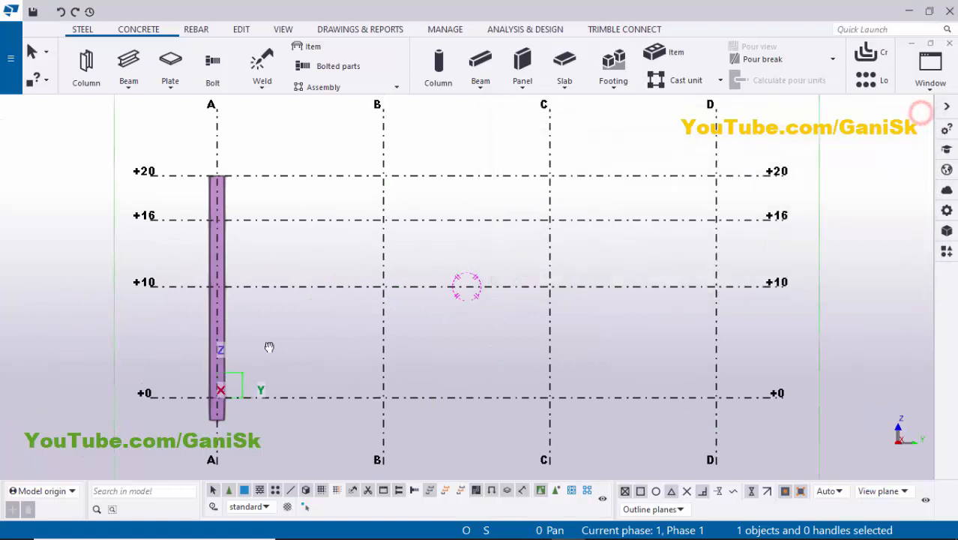
Model a 2' long steel beam at level +10, starting at the column on grid A and running towards grid B.
{"action": "middle_click_drag", "start_coordinate": [268, 344], "coordinate": [357, 272]}
{"action": "scroll", "coordinate": [360, 285], "scroll_direction": "up", "scroll_amount": 5}
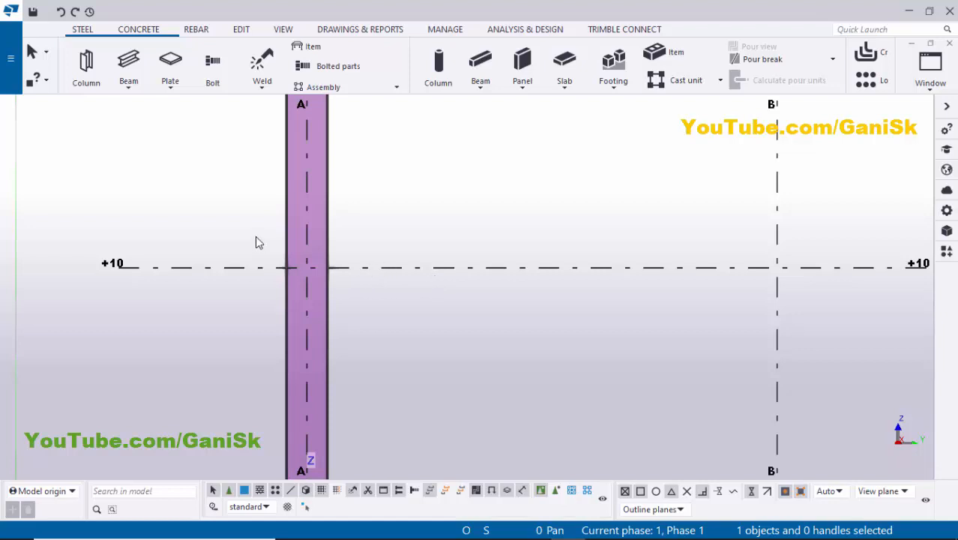
{"action": "left_click", "coordinate": [82, 28]}
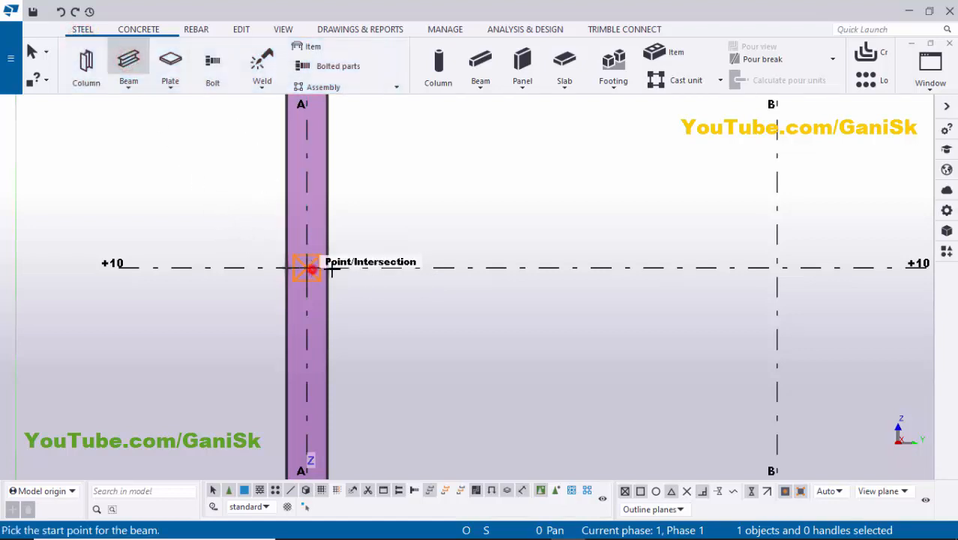
{"action": "left_click", "coordinate": [380, 268]}
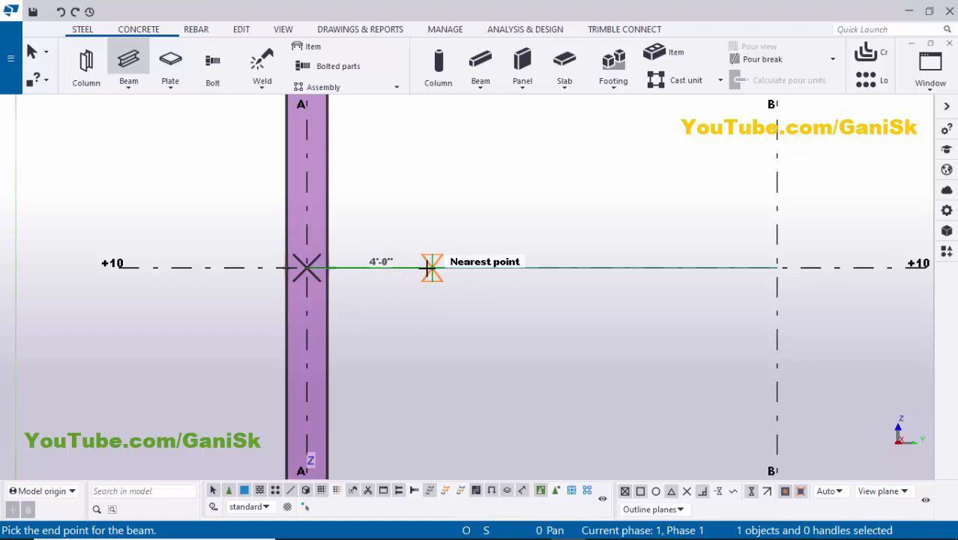
{"action": "type", "text": "2"}
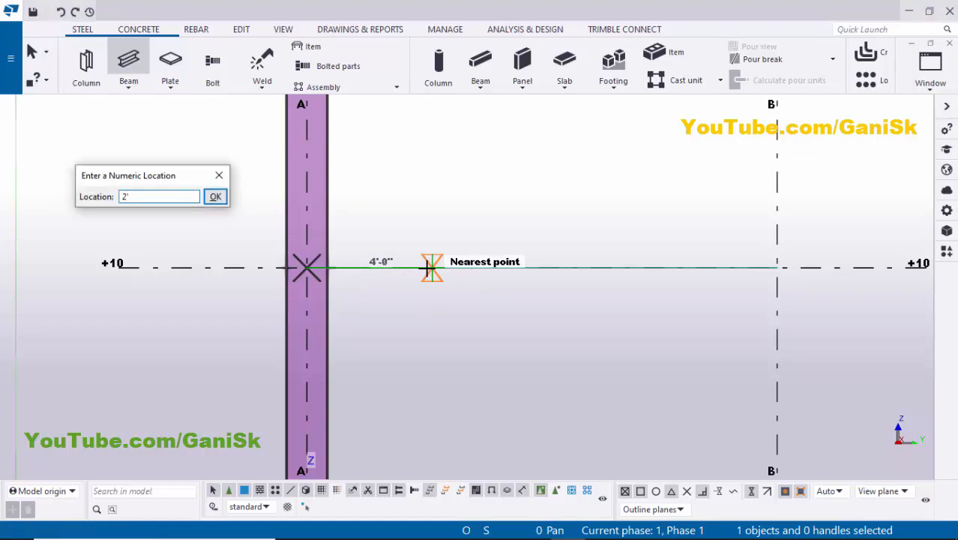
{"action": "key", "text": "Return"}
{"action": "scroll", "coordinate": [367, 273], "scroll_direction": "up", "scroll_amount": 2}
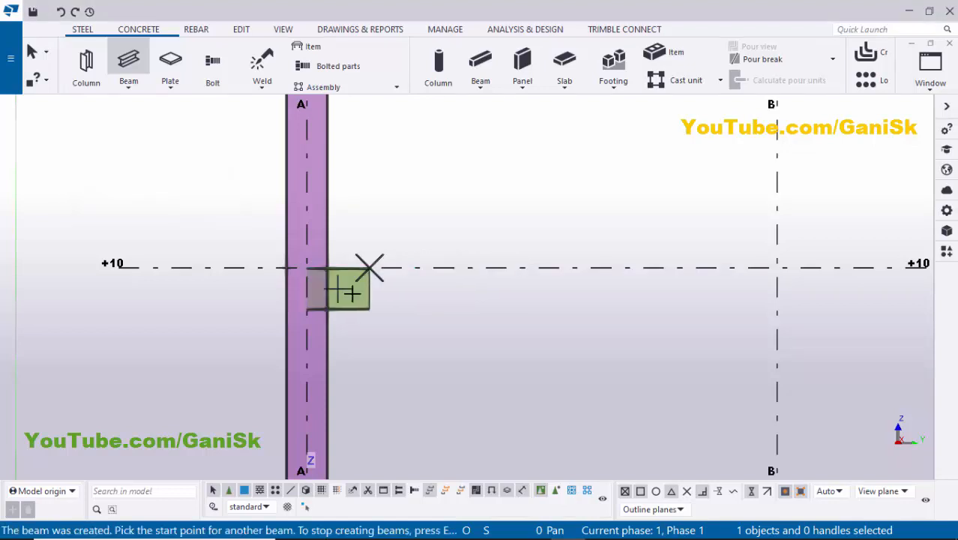
{"action": "scroll", "coordinate": [368, 321], "scroll_direction": "up", "scroll_amount": 1}
{"action": "key", "text": "Escape"}
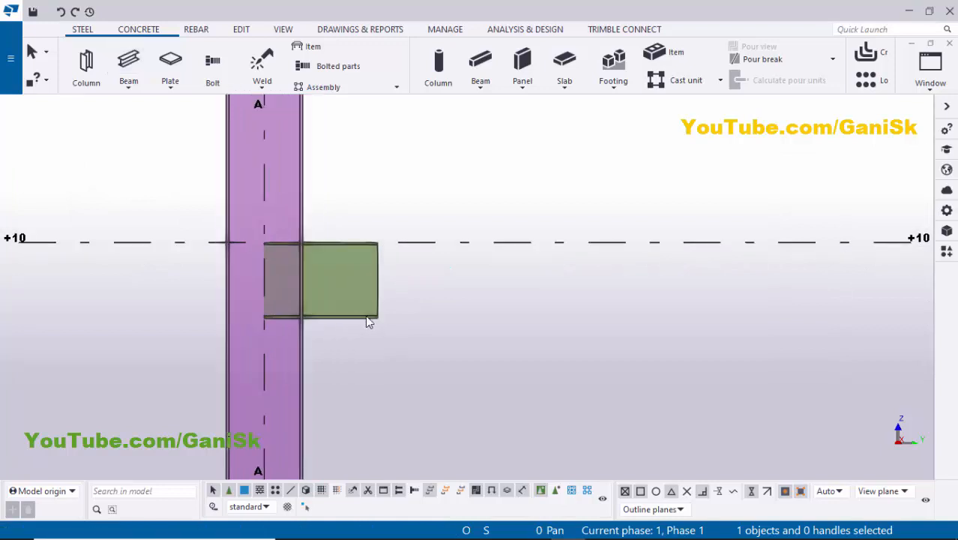
{"action": "left_click", "coordinate": [280, 290]}
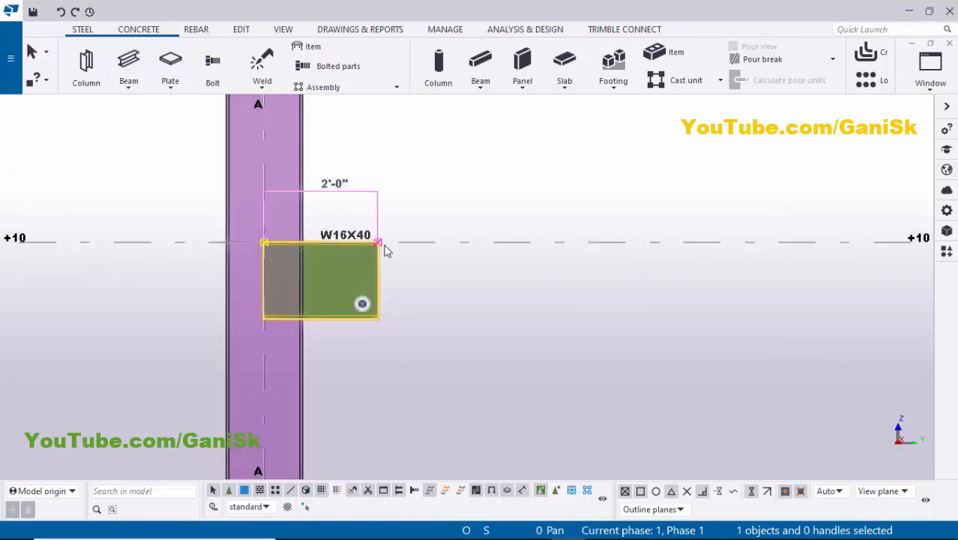
{"action": "left_click", "coordinate": [423, 279]}
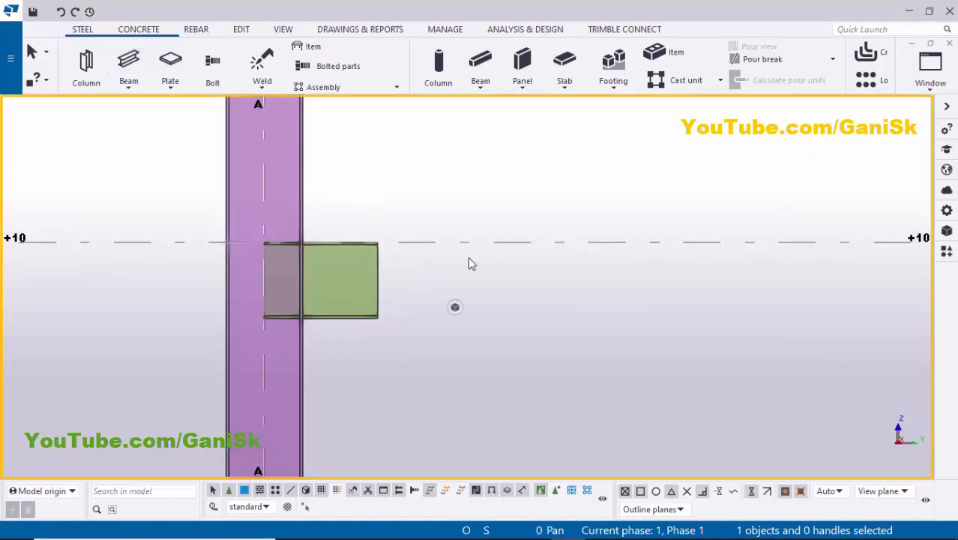
Switch to the 3d view and inspect the joint between the short beam and the column.
{"action": "left_click", "coordinate": [926, 73]}
{"action": "left_click", "coordinate": [893, 187]}
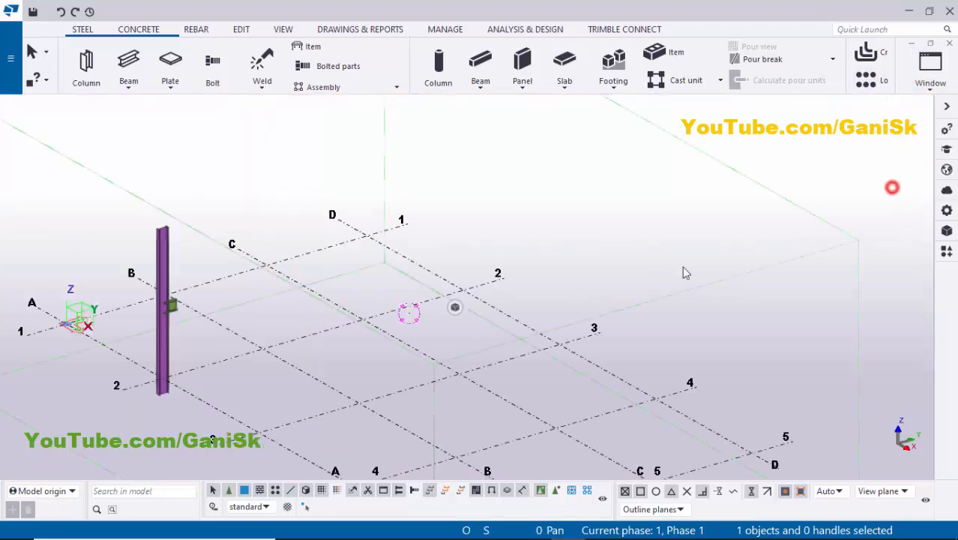
{"action": "scroll", "coordinate": [252, 315], "scroll_direction": "up", "scroll_amount": 5}
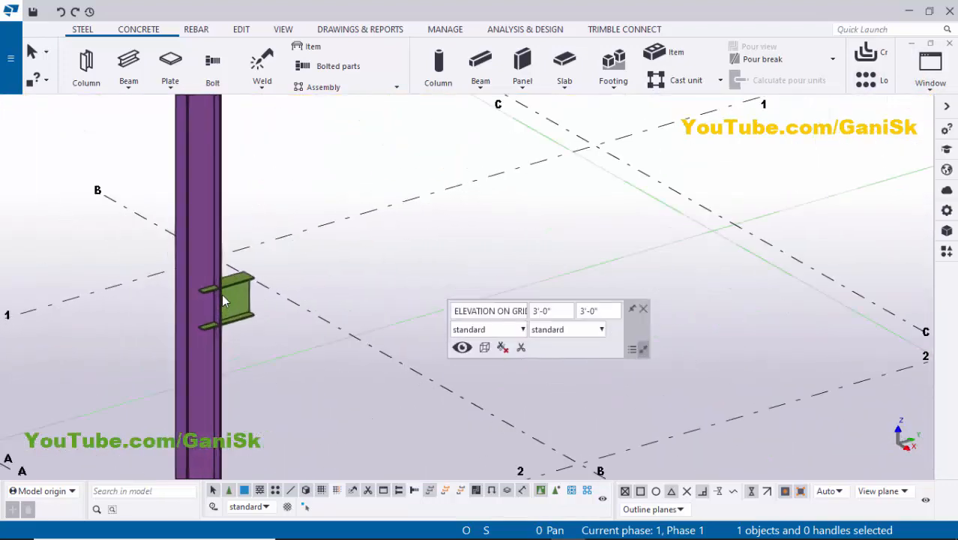
{"action": "scroll", "coordinate": [225, 296], "scroll_direction": "up", "scroll_amount": 8}
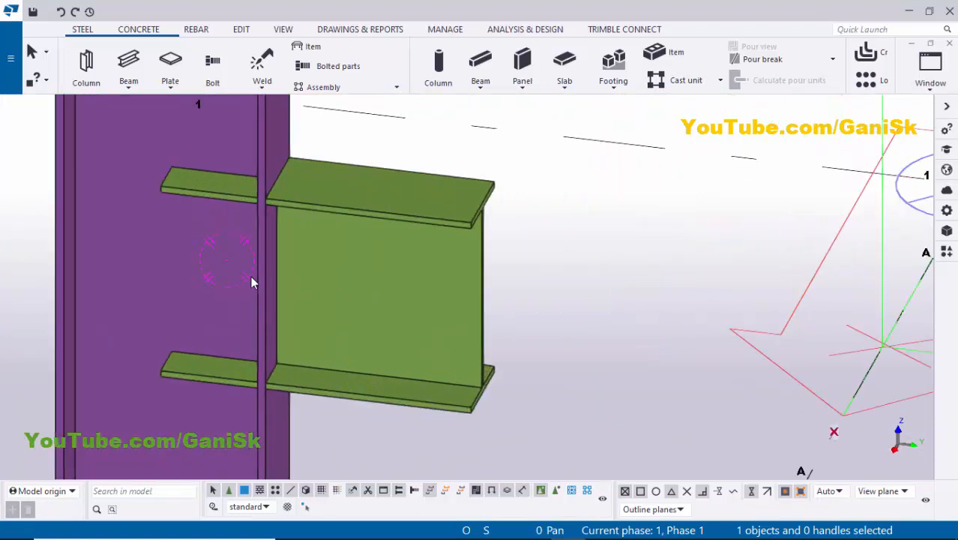
{"action": "scroll", "coordinate": [250, 275], "scroll_direction": "up", "scroll_amount": 2}
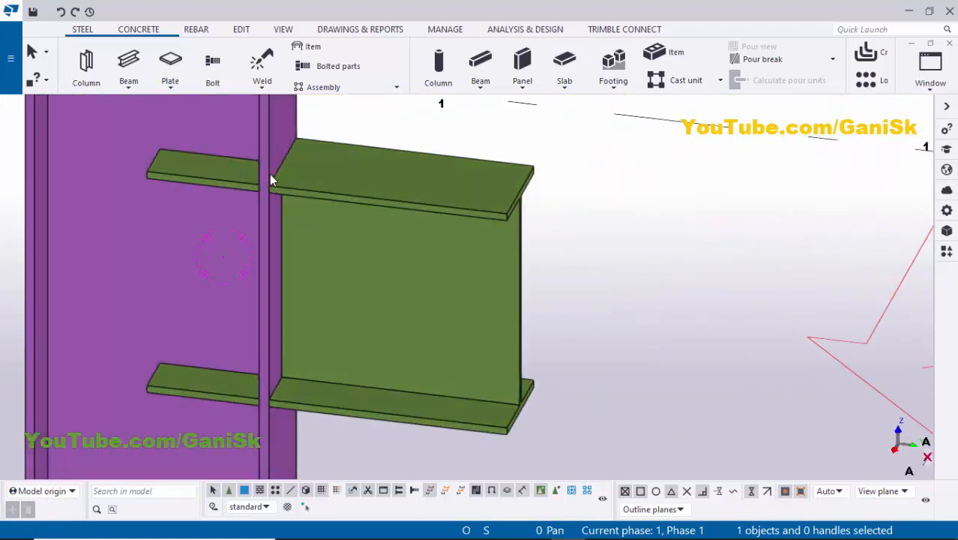
{"action": "scroll", "coordinate": [269, 275], "scroll_direction": "down", "scroll_amount": 1}
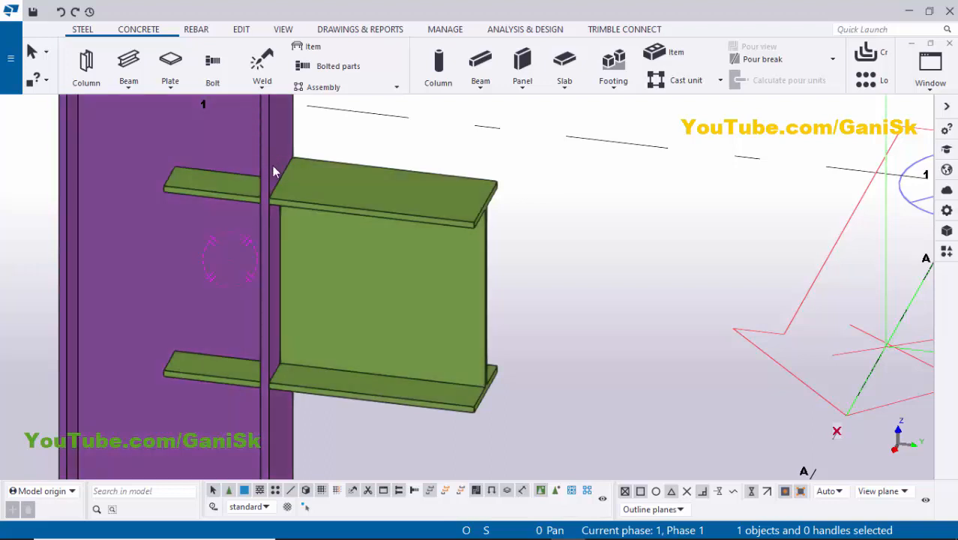
{"action": "middle_click_drag", "start_coordinate": [272, 193], "coordinate": [114, 178], "text": "ctrl"}
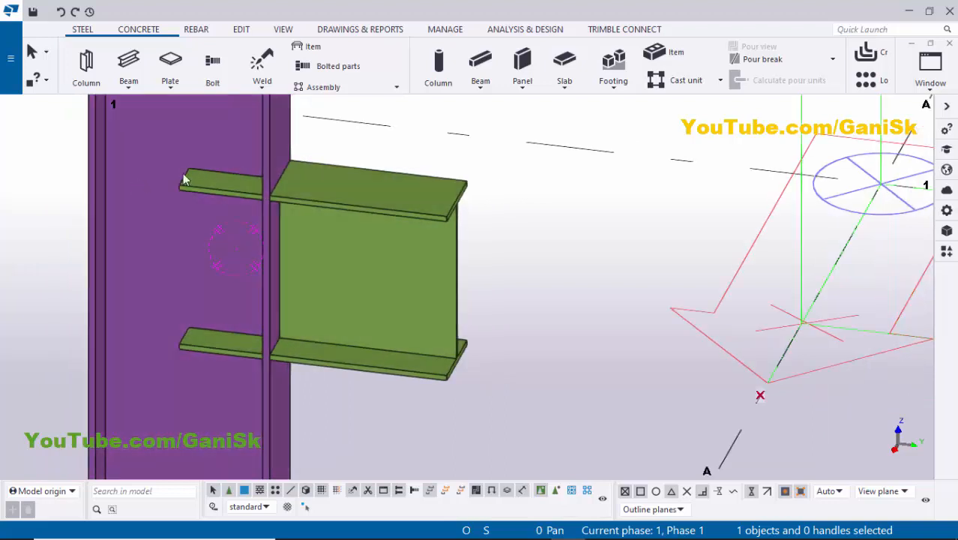
{"action": "scroll", "coordinate": [281, 258], "scroll_direction": "down", "scroll_amount": 2}
{"action": "scroll", "coordinate": [253, 245], "scroll_direction": "up", "scroll_amount": 2}
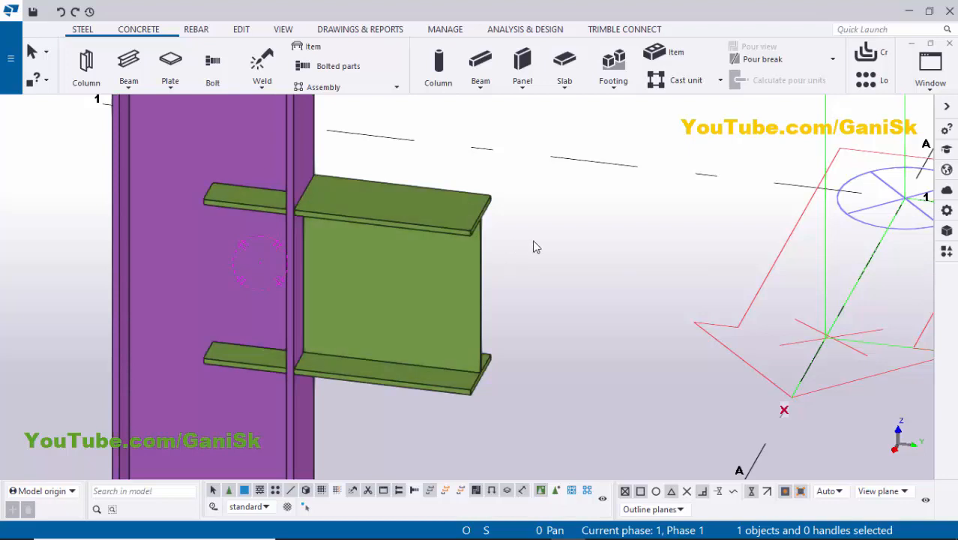
Find component 31 and apply Welded column (31) with the column as main part and the short beam as secondary part.
{"action": "key", "text": "ctrl+f"}
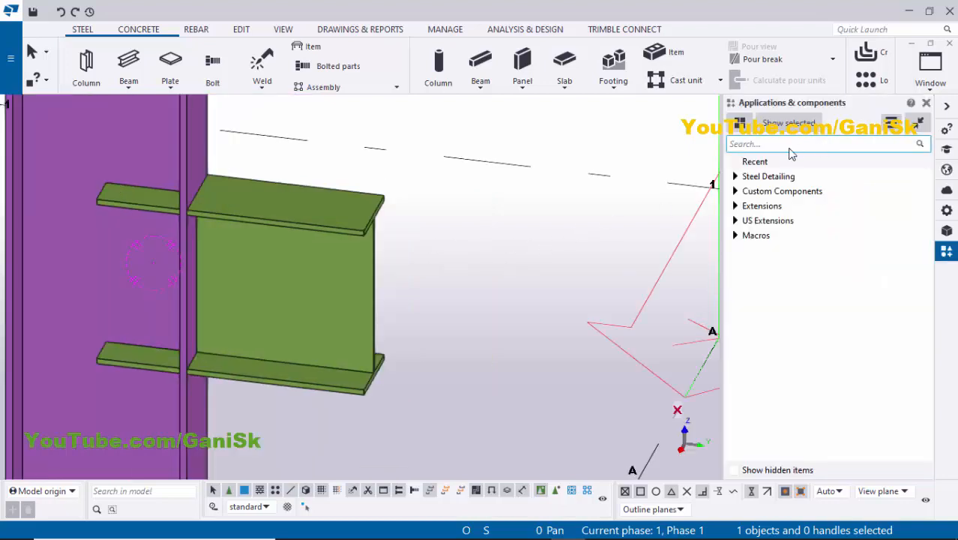
{"action": "left_click", "coordinate": [789, 148]}
{"action": "type", "text": "31"}
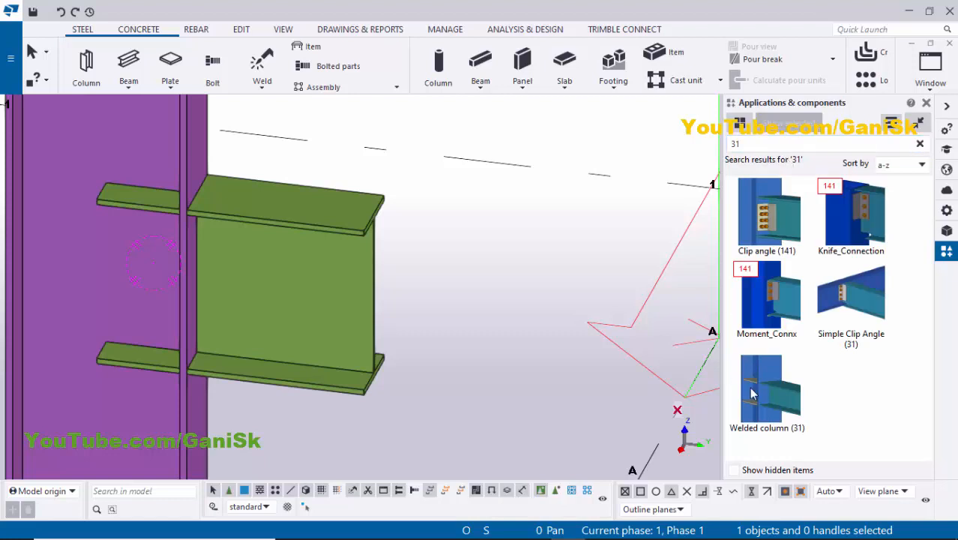
{"action": "left_click", "coordinate": [761, 414]}
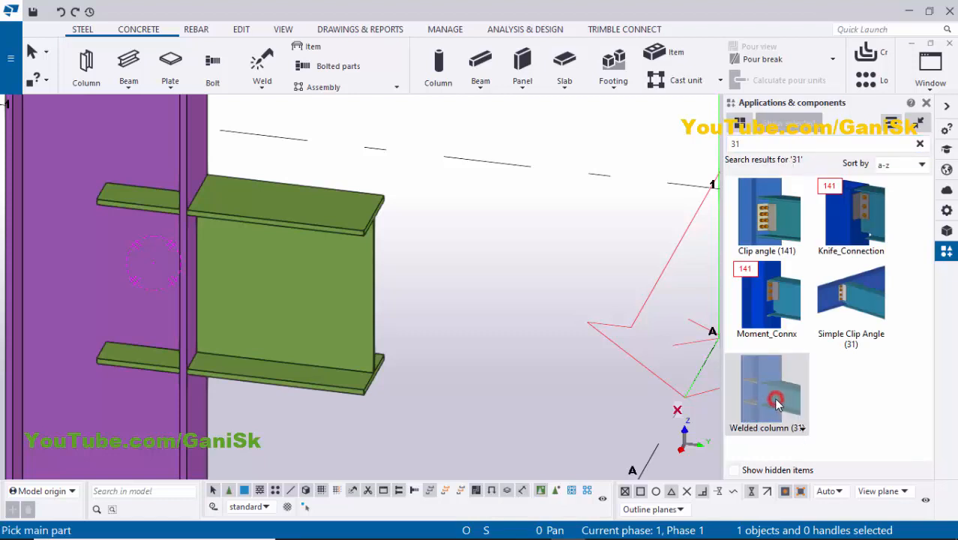
{"action": "scroll", "coordinate": [353, 306], "scroll_direction": "down", "scroll_amount": 2}
{"action": "middle_click_drag", "start_coordinate": [309, 289], "coordinate": [341, 274]}
{"action": "left_click", "coordinate": [262, 362]}
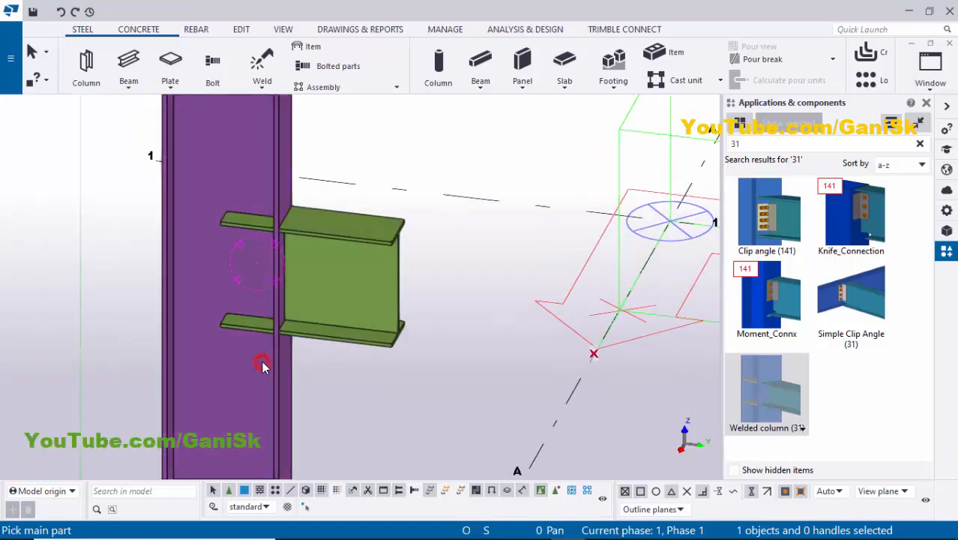
{"action": "left_click", "coordinate": [346, 276]}
{"action": "right_click", "coordinate": [407, 164]}
{"action": "left_click", "coordinate": [434, 175]}
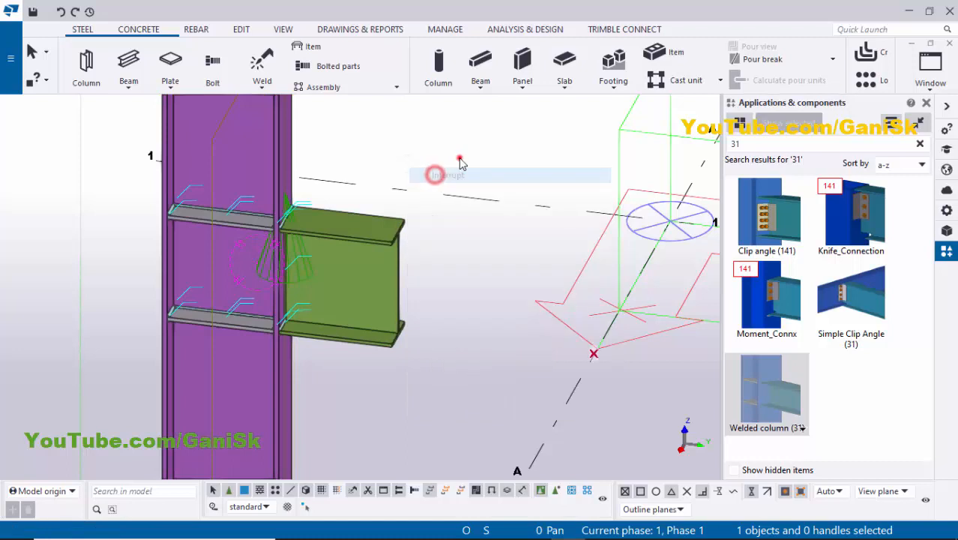
Redraw the 3d view to clear the temporary weld marks and close the component catalog.
{"action": "left_click", "coordinate": [458, 158]}
{"action": "right_click", "coordinate": [443, 133]}
{"action": "left_click", "coordinate": [492, 216]}
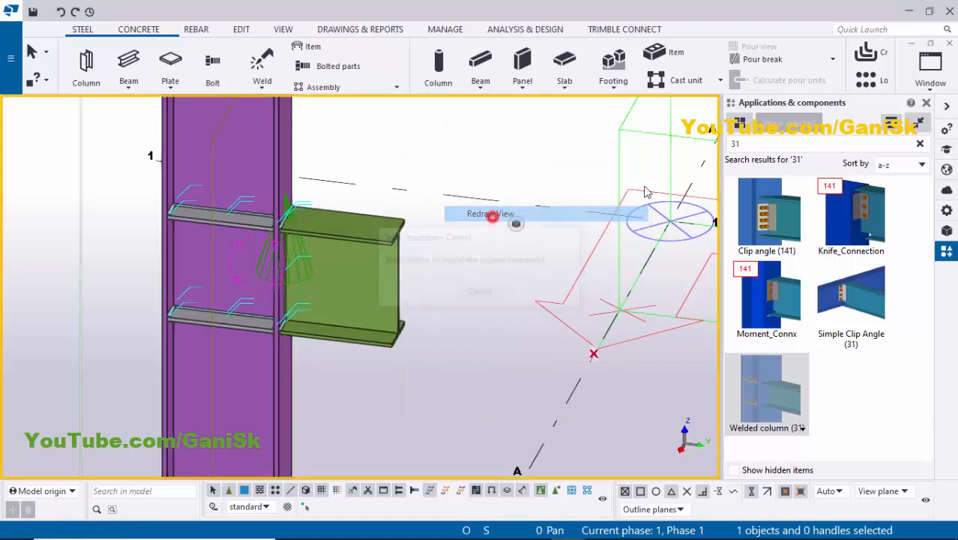
{"action": "left_click", "coordinate": [926, 103]}
{"action": "scroll", "coordinate": [395, 229], "scroll_direction": "up", "scroll_amount": 2}
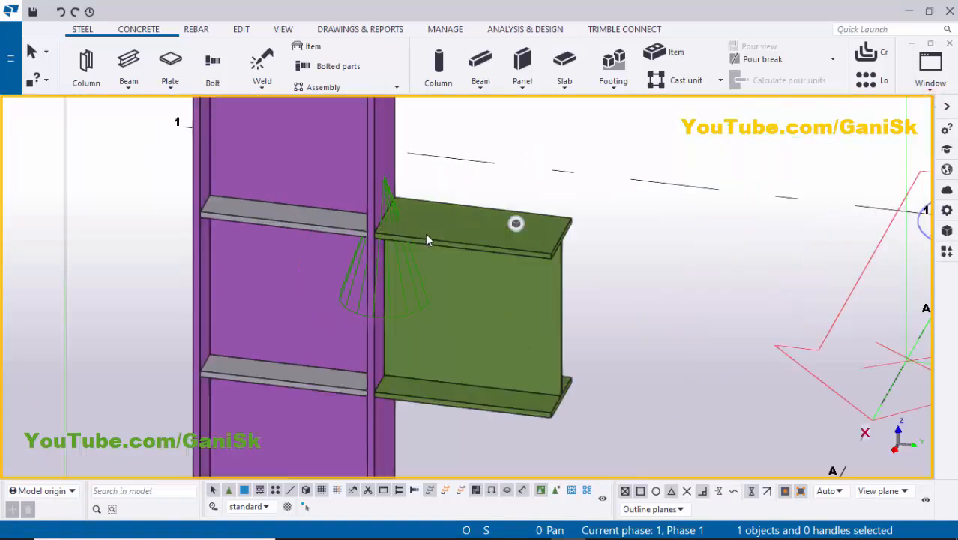
Select the short beam to examine it at the welded joint, and redraw the 3d view.
{"action": "left_click", "coordinate": [426, 235]}
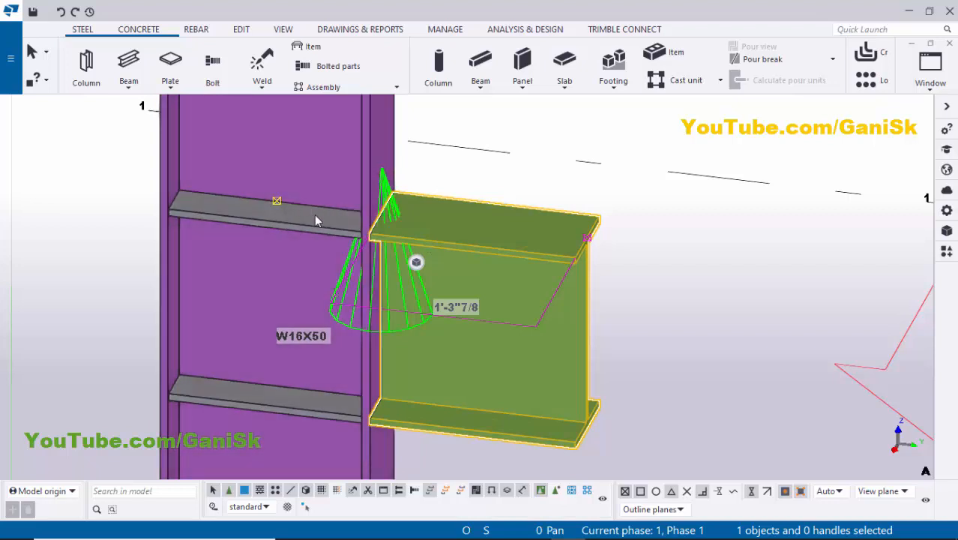
{"action": "scroll", "coordinate": [459, 197], "scroll_direction": "down", "scroll_amount": 3}
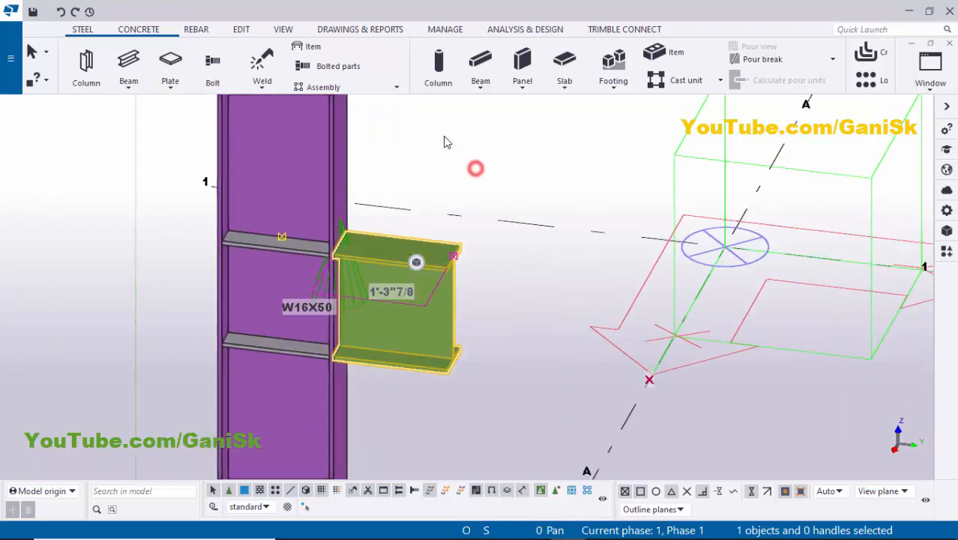
{"action": "right_click", "coordinate": [444, 138]}
{"action": "left_click", "coordinate": [491, 217]}
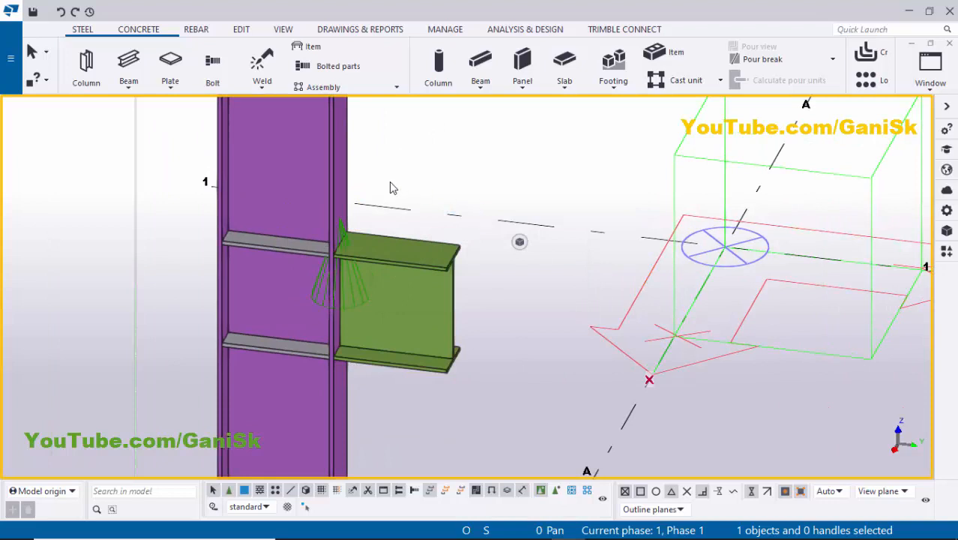
Inquire the column's assembly to examine which parts belong to it, and redraw the view to clear the highlighting.
{"action": "left_click", "coordinate": [303, 165]}
{"action": "right_click", "coordinate": [302, 164]}
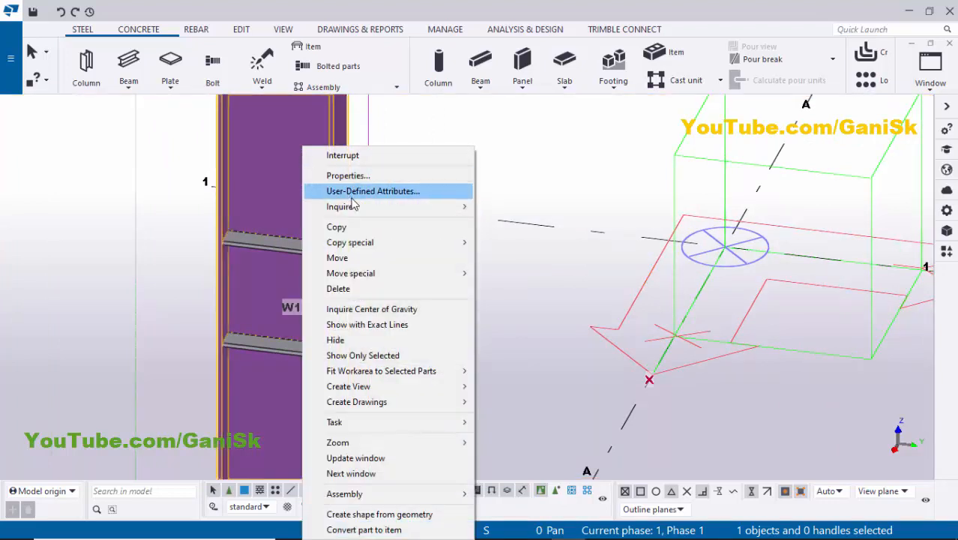
{"action": "mouse_move", "coordinate": [354, 205]}
{"action": "left_click", "coordinate": [501, 220]}
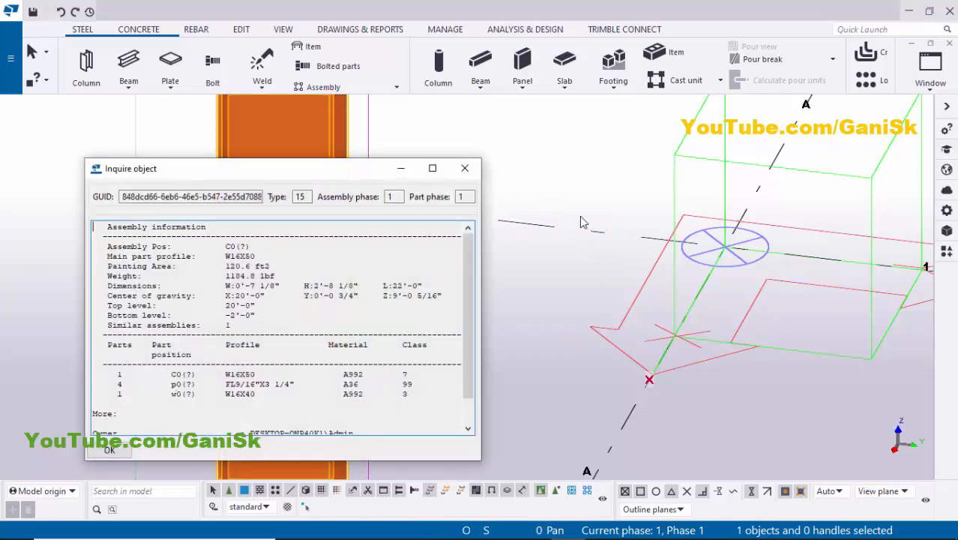
{"action": "scroll", "coordinate": [631, 217], "scroll_direction": "down", "scroll_amount": 2}
{"action": "middle_click_drag", "start_coordinate": [634, 217], "coordinate": [868, 217]}
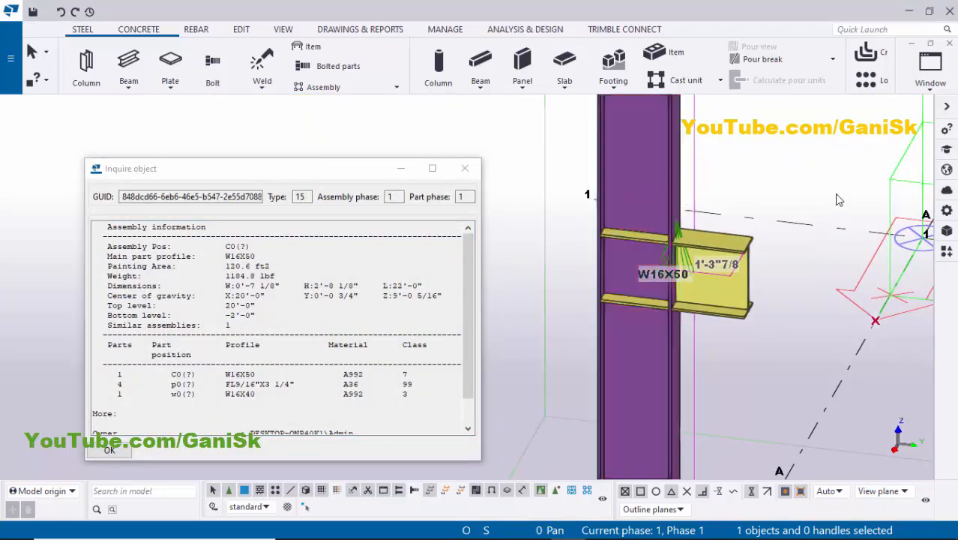
{"action": "scroll", "coordinate": [784, 178], "scroll_direction": "up", "scroll_amount": 2}
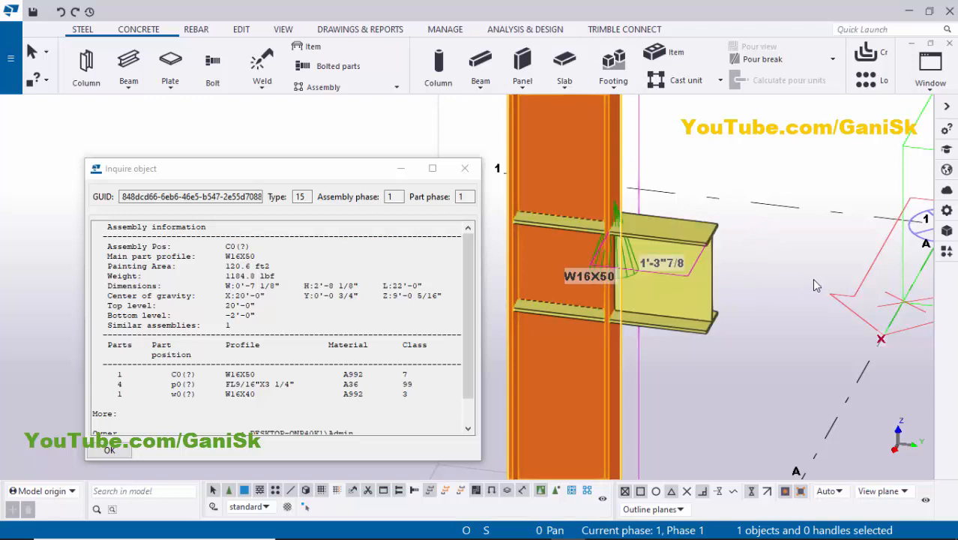
{"action": "left_click", "coordinate": [471, 169]}
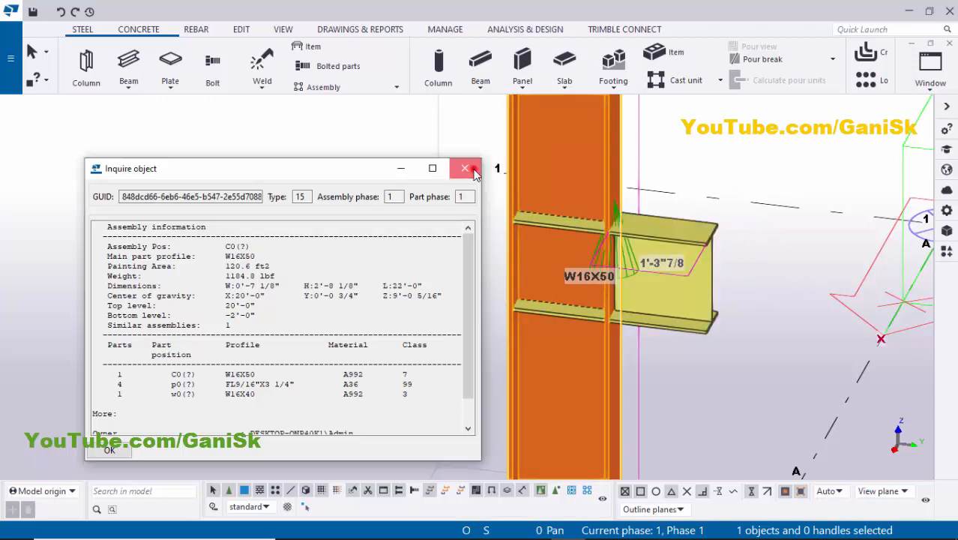
{"action": "middle_click_drag", "start_coordinate": [666, 192], "coordinate": [635, 161]}
{"action": "right_click", "coordinate": [635, 144]}
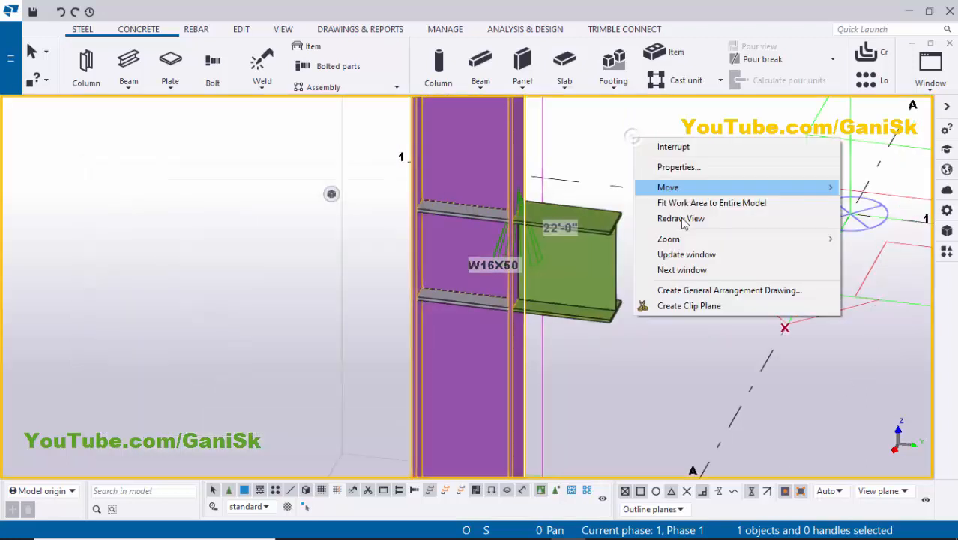
{"action": "left_click", "coordinate": [679, 218]}
Open the Welded beam column (31) properties from the upper stiffener and place the dialog clear of the joint.
{"action": "scroll", "coordinate": [510, 222], "scroll_direction": "up", "scroll_amount": 3}
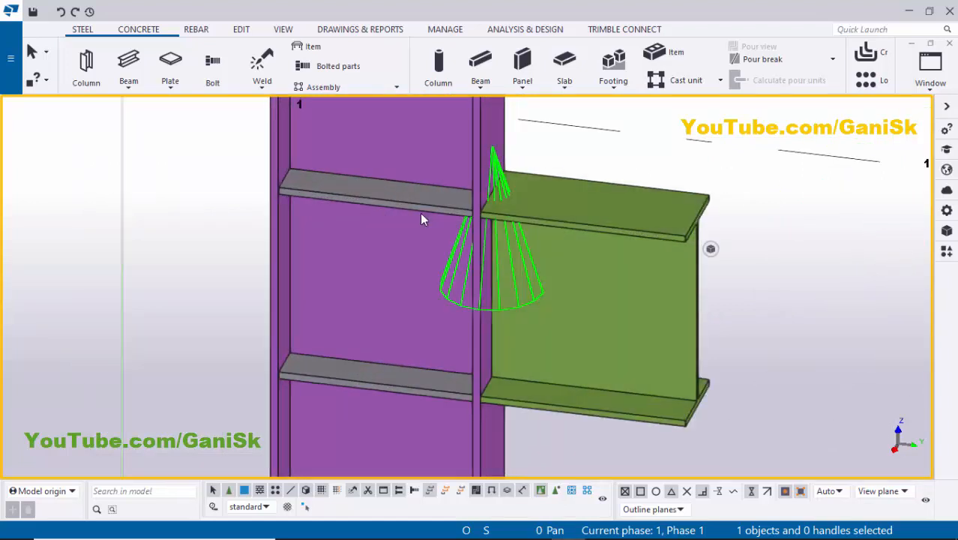
{"action": "scroll", "coordinate": [368, 198], "scroll_direction": "up", "scroll_amount": 2}
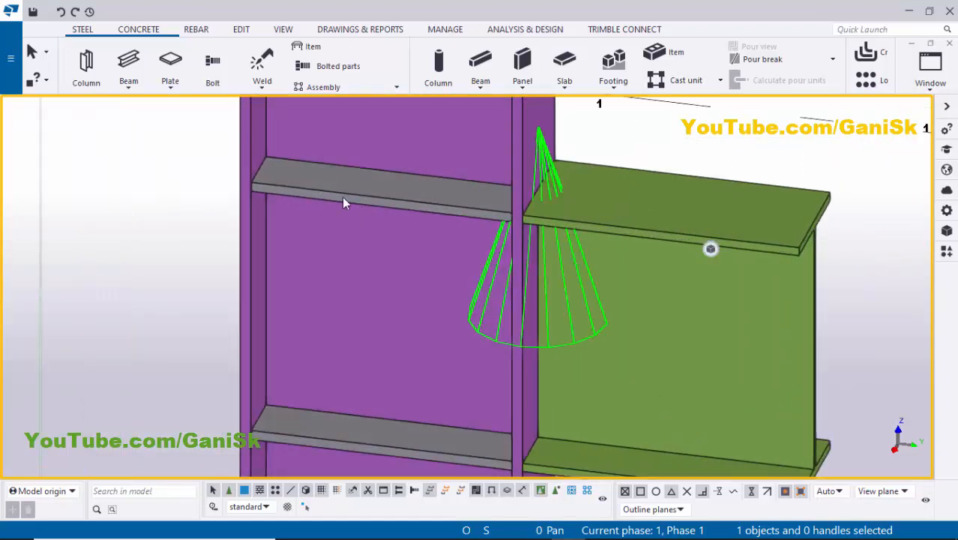
{"action": "double_click", "coordinate": [367, 200]}
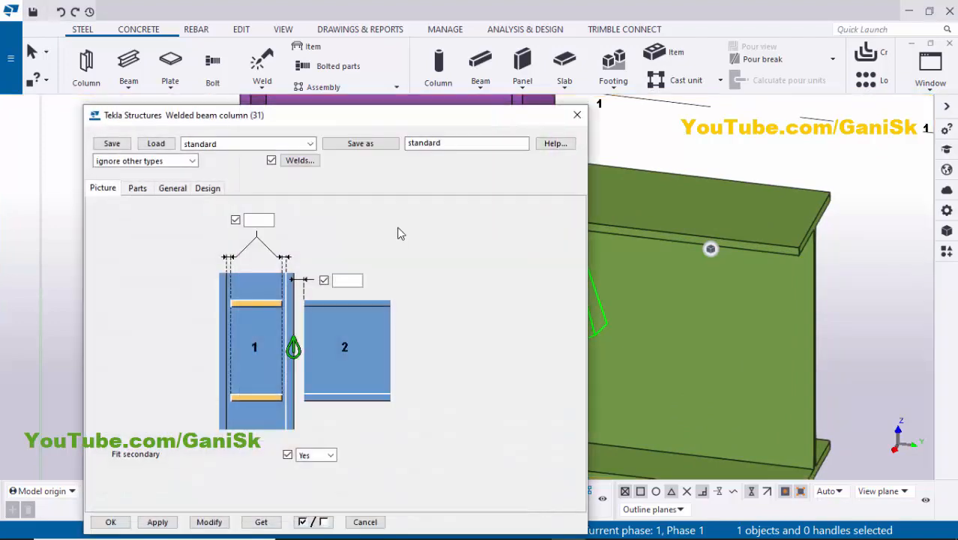
{"action": "left_click_drag", "start_coordinate": [473, 130], "coordinate": [390, 62]}
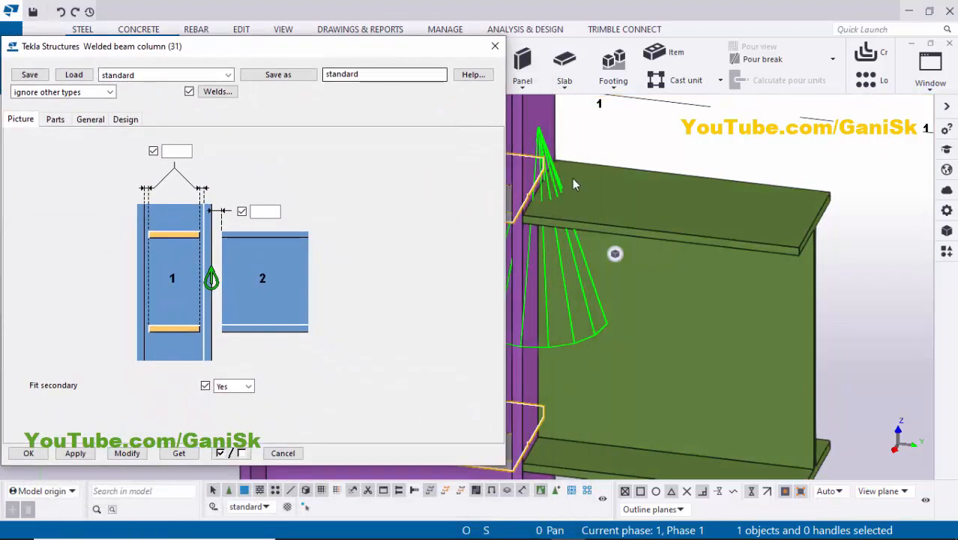
{"action": "scroll", "coordinate": [749, 191], "scroll_direction": "up", "scroll_amount": 3}
{"action": "scroll", "coordinate": [749, 191], "scroll_direction": "down", "scroll_amount": 1}
{"action": "scroll", "coordinate": [612, 198], "scroll_direction": "up", "scroll_amount": 1}
{"action": "scroll", "coordinate": [713, 201], "scroll_direction": "down", "scroll_amount": 3}
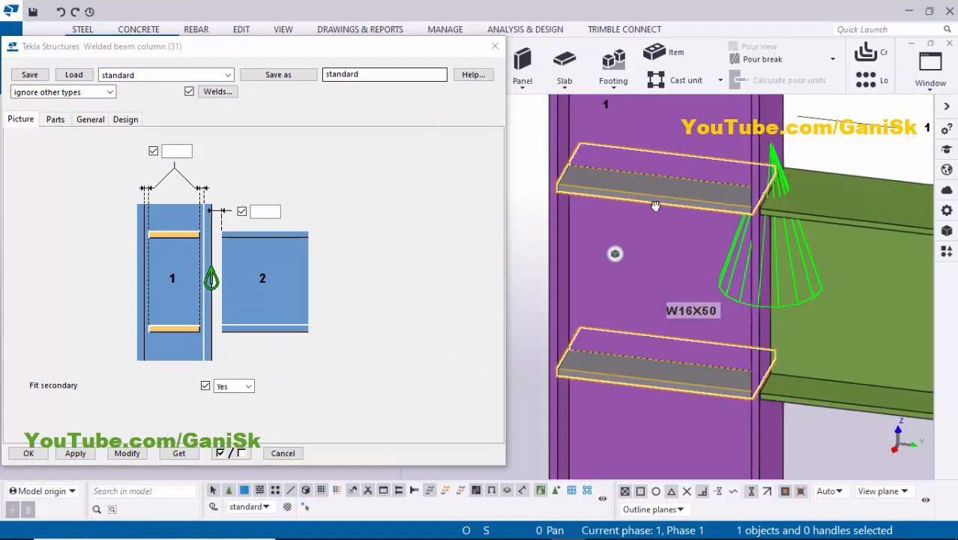
{"action": "scroll", "coordinate": [636, 204], "scroll_direction": "up", "scroll_amount": 2}
{"action": "scroll", "coordinate": [639, 202], "scroll_direction": "up", "scroll_amount": 5}
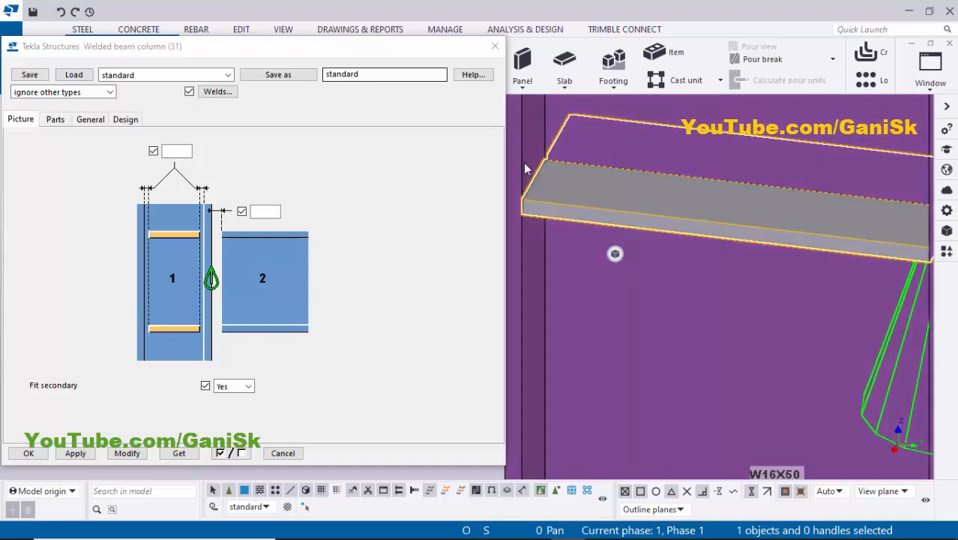
Set the gap between the stiffeners and the column flanges to 1/2, modify the connection and inspect both stiffener ends.
{"action": "left_click", "coordinate": [177, 152]}
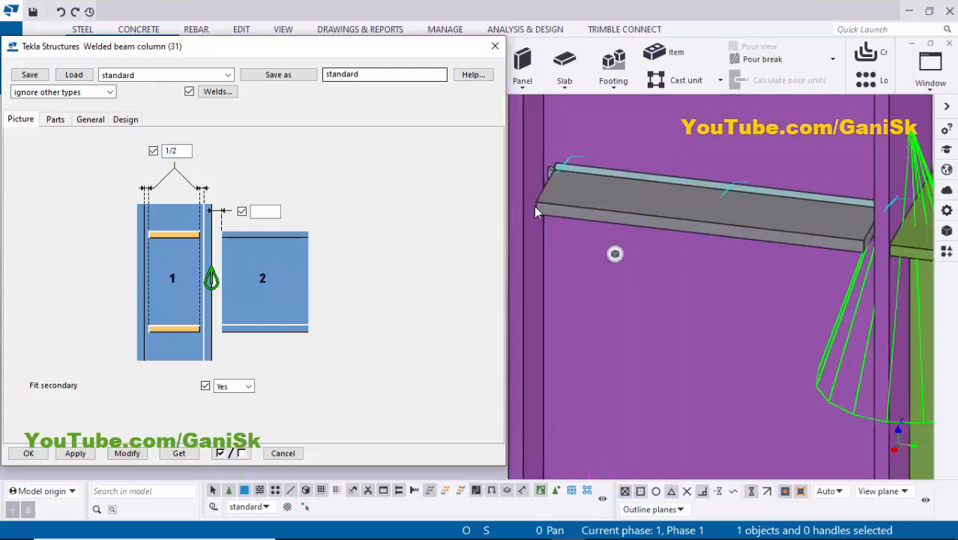
{"action": "scroll", "coordinate": [534, 206], "scroll_direction": "down", "scroll_amount": 2}
{"action": "middle_click_drag", "start_coordinate": [535, 206], "coordinate": [520, 220], "text": "ctrl"}
{"action": "scroll", "coordinate": [529, 227], "scroll_direction": "up", "scroll_amount": 1}
{"action": "scroll", "coordinate": [609, 226], "scroll_direction": "down", "scroll_amount": 1}
{"action": "scroll", "coordinate": [736, 233], "scroll_direction": "up", "scroll_amount": 2}
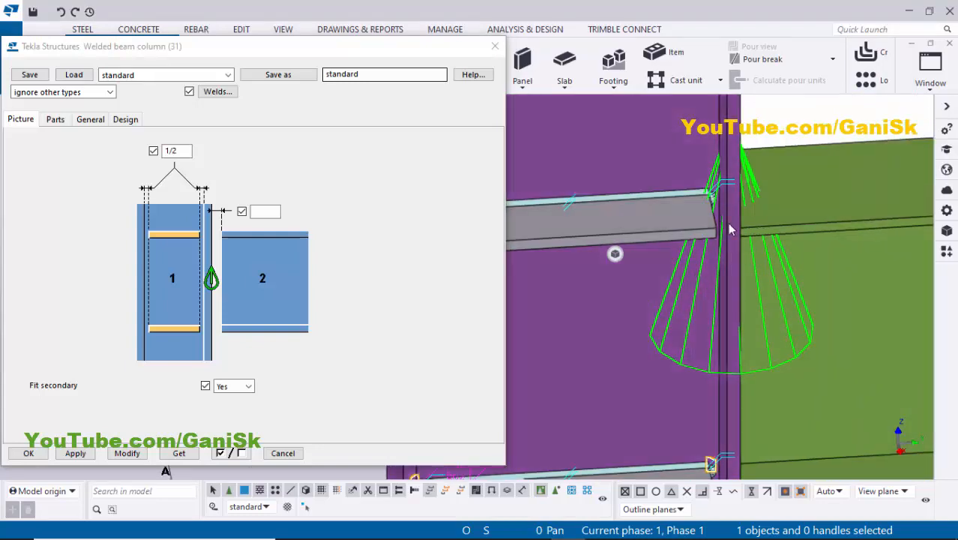
{"action": "middle_click_drag", "start_coordinate": [669, 242], "coordinate": [587, 209], "text": "ctrl"}
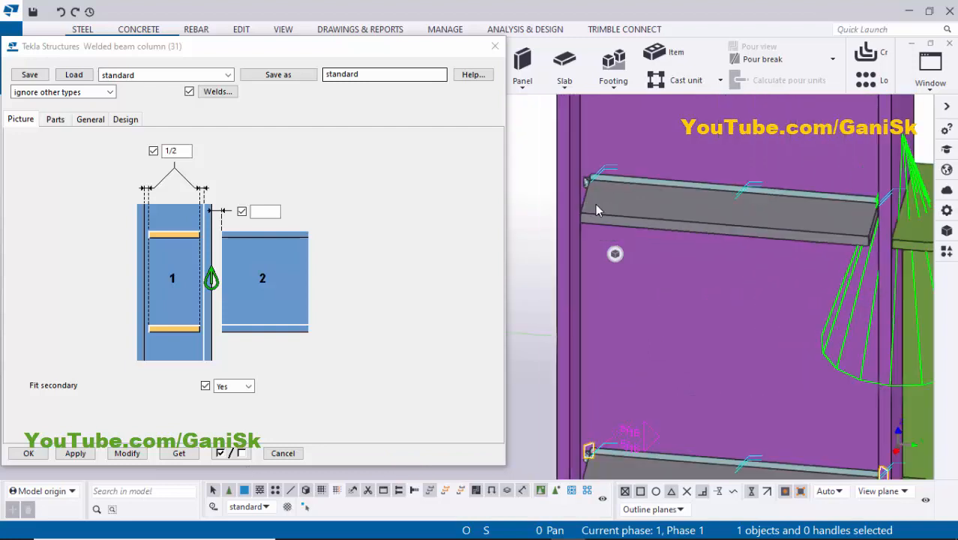
Clear the stiffener gap value and modify the connection.
{"action": "double_click", "coordinate": [172, 150]}
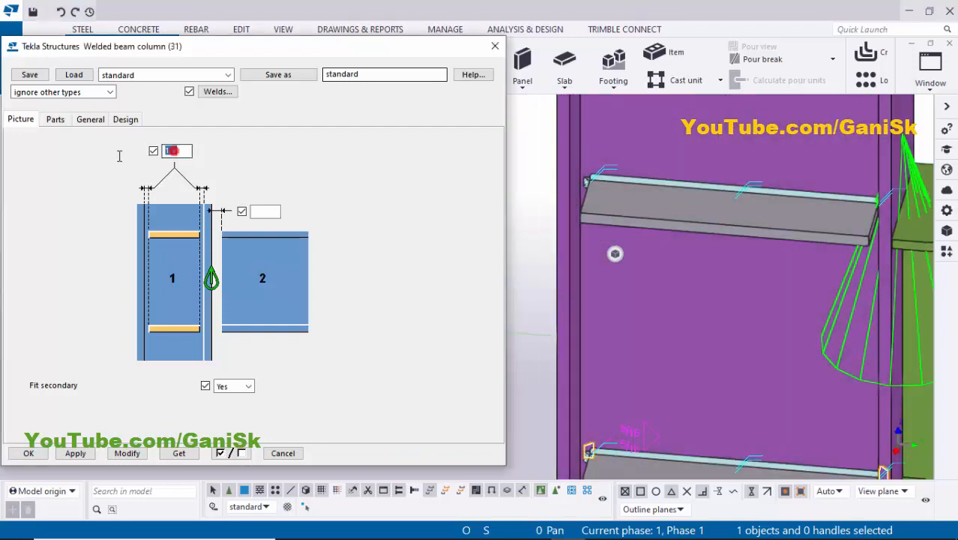
{"action": "left_click", "coordinate": [127, 454]}
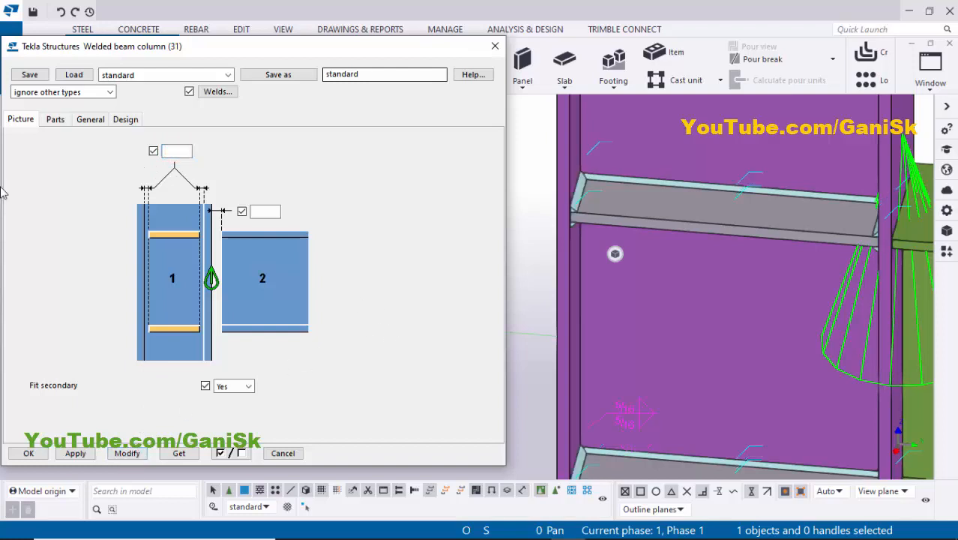
Set the stiffener thickness t to 1/4, modify the connection and check the plate.
{"action": "left_click", "coordinate": [51, 124]}
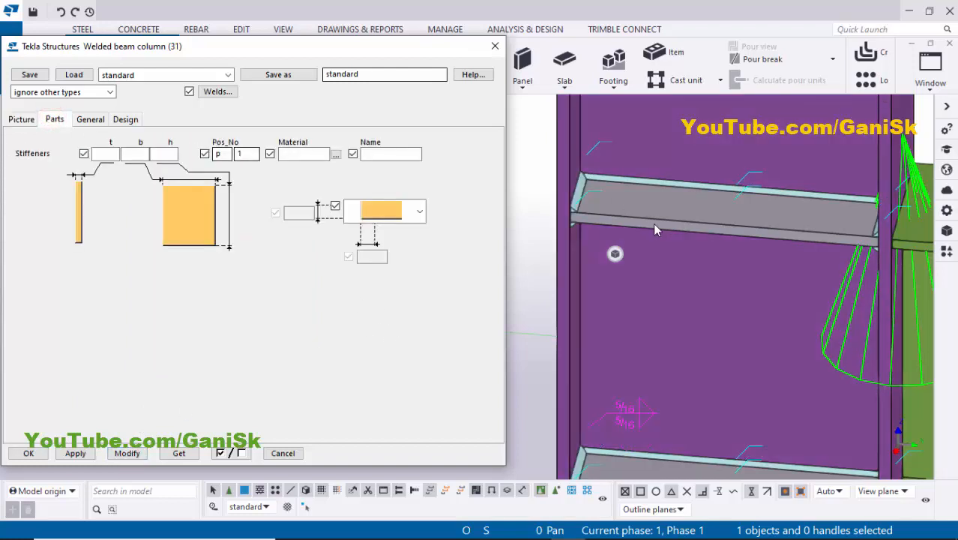
{"action": "scroll", "coordinate": [656, 229], "scroll_direction": "up", "scroll_amount": 2}
{"action": "scroll", "coordinate": [661, 237], "scroll_direction": "up", "scroll_amount": 1}
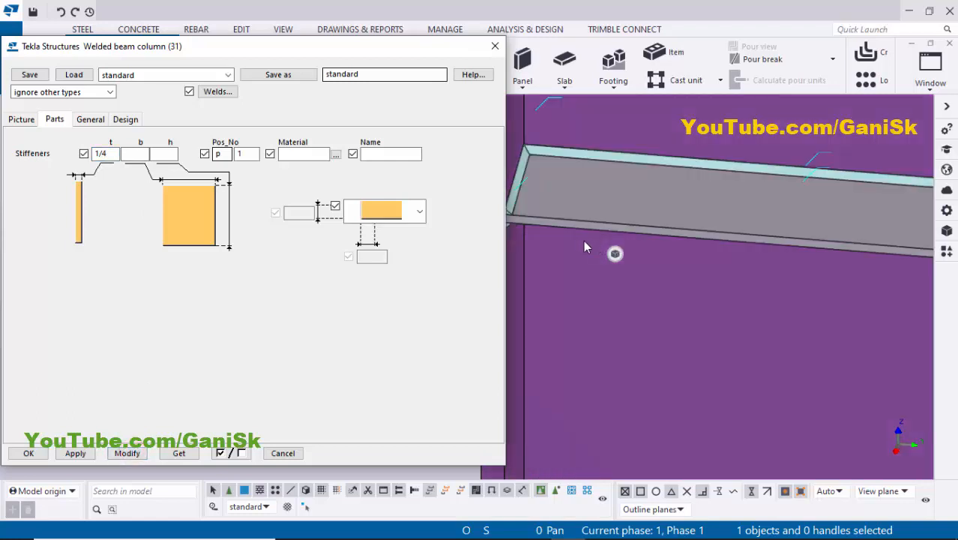
{"action": "scroll", "coordinate": [632, 237], "scroll_direction": "down", "scroll_amount": 1}
{"action": "middle_click_drag", "start_coordinate": [724, 245], "coordinate": [680, 221]}
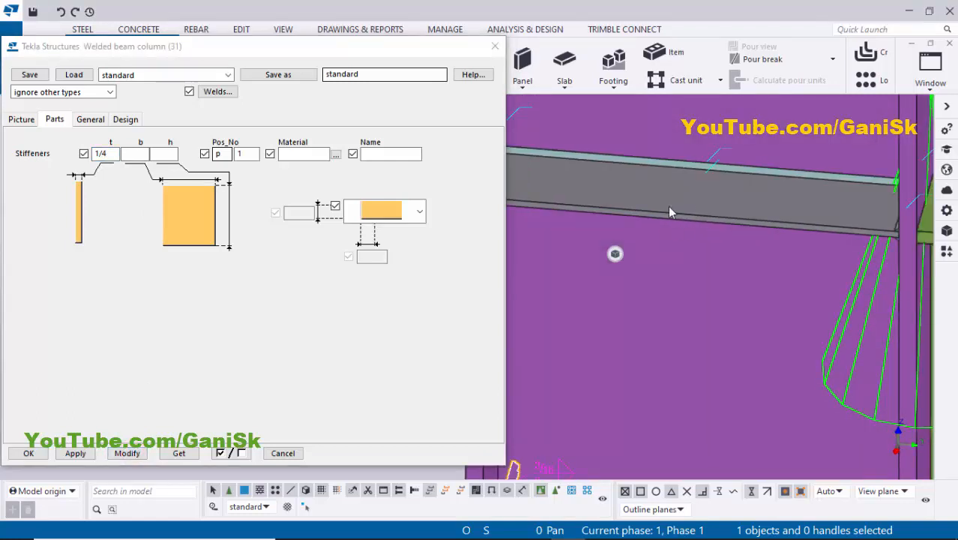
{"action": "scroll", "coordinate": [673, 215], "scroll_direction": "down", "scroll_amount": 2}
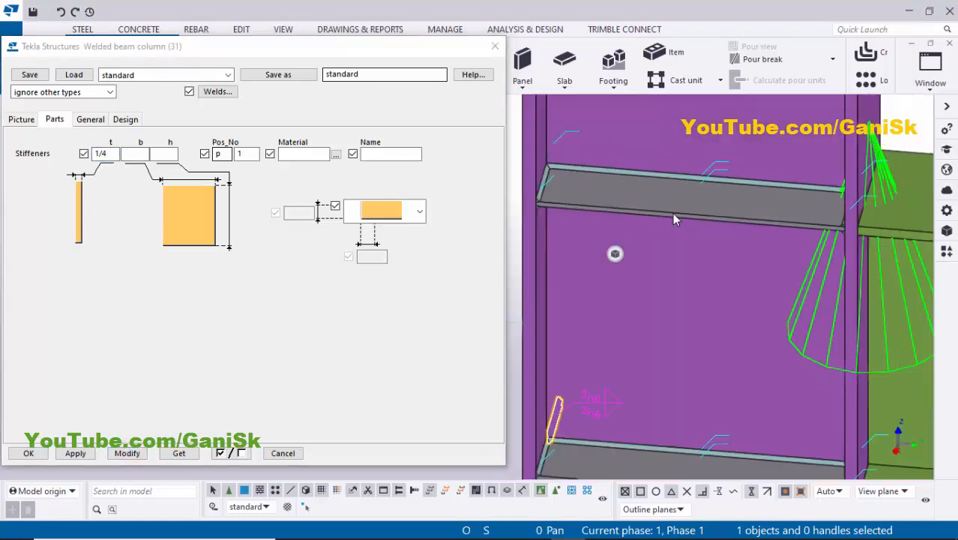
Examine the stiffener's edge at the column flange, set the stiffener width b to 3" and modify the connection.
{"action": "middle_click_drag", "start_coordinate": [560, 192], "coordinate": [658, 198]}
{"action": "scroll", "coordinate": [653, 187], "scroll_direction": "up", "scroll_amount": 3}
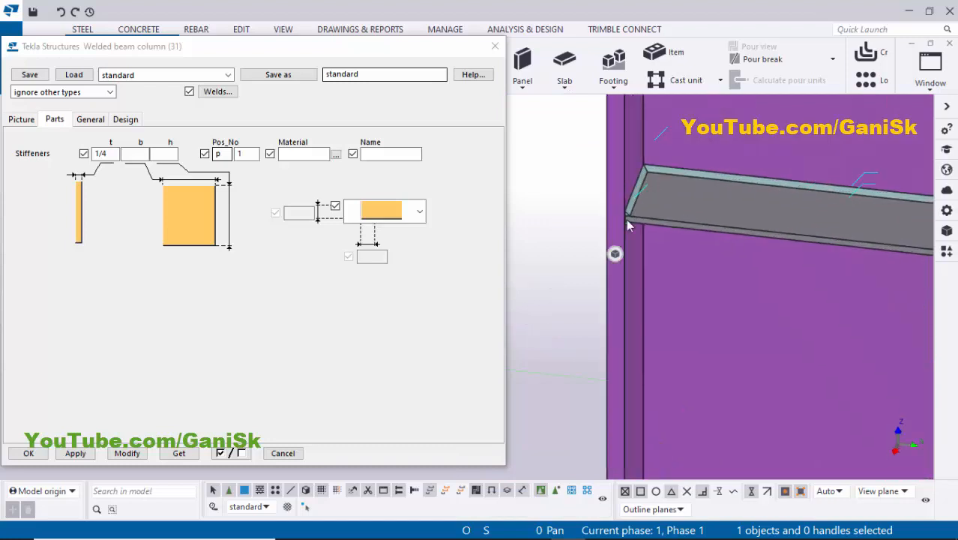
{"action": "scroll", "coordinate": [623, 220], "scroll_direction": "up", "scroll_amount": 2}
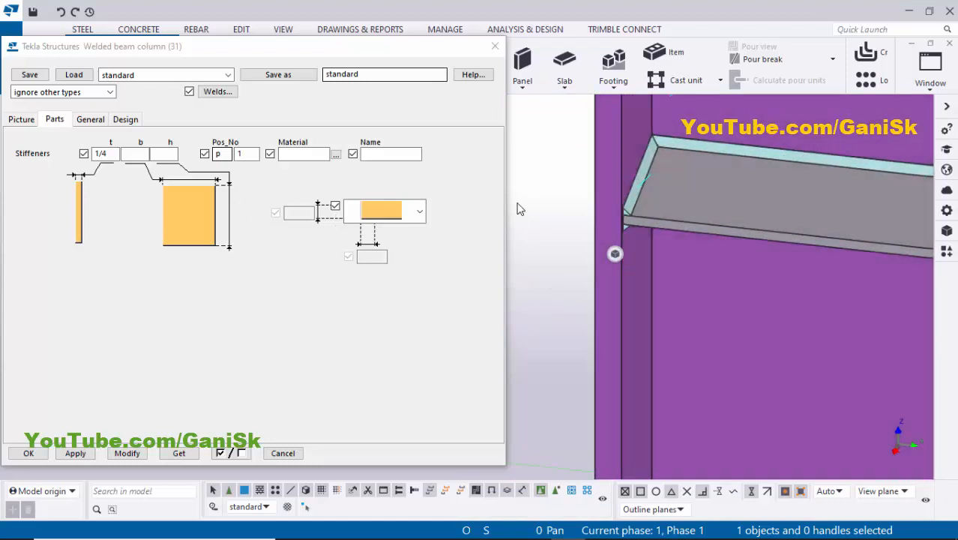
{"action": "middle_click_drag", "start_coordinate": [654, 216], "coordinate": [675, 237], "text": "ctrl"}
{"action": "middle_click_drag", "start_coordinate": [625, 174], "coordinate": [615, 199]}
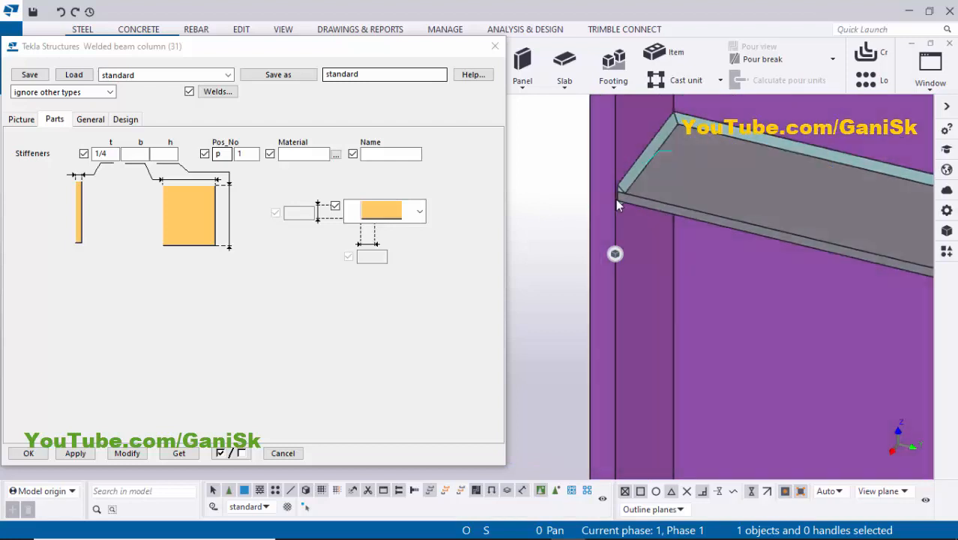
{"action": "scroll", "coordinate": [615, 200], "scroll_direction": "up", "scroll_amount": 1}
{"action": "scroll", "coordinate": [616, 200], "scroll_direction": "up", "scroll_amount": 1}
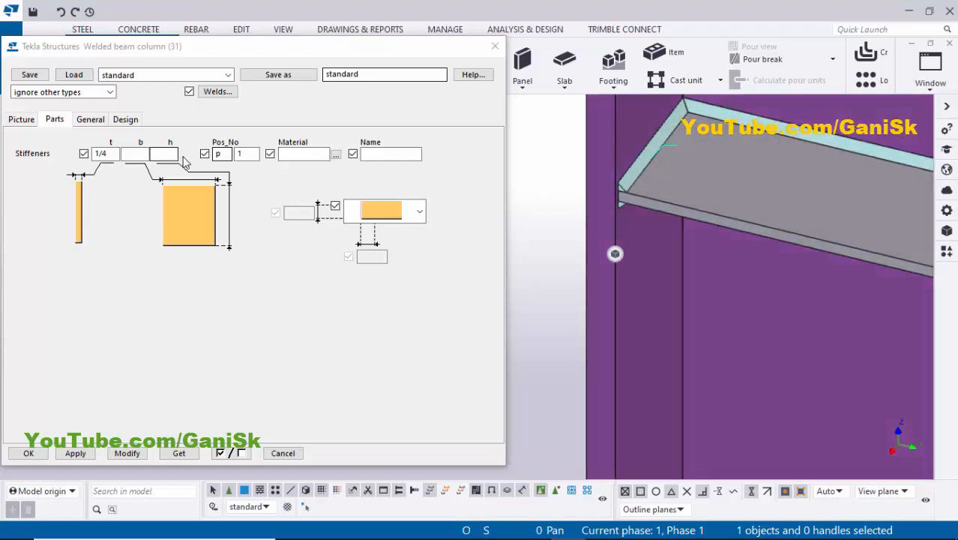
{"action": "left_click", "coordinate": [128, 153]}
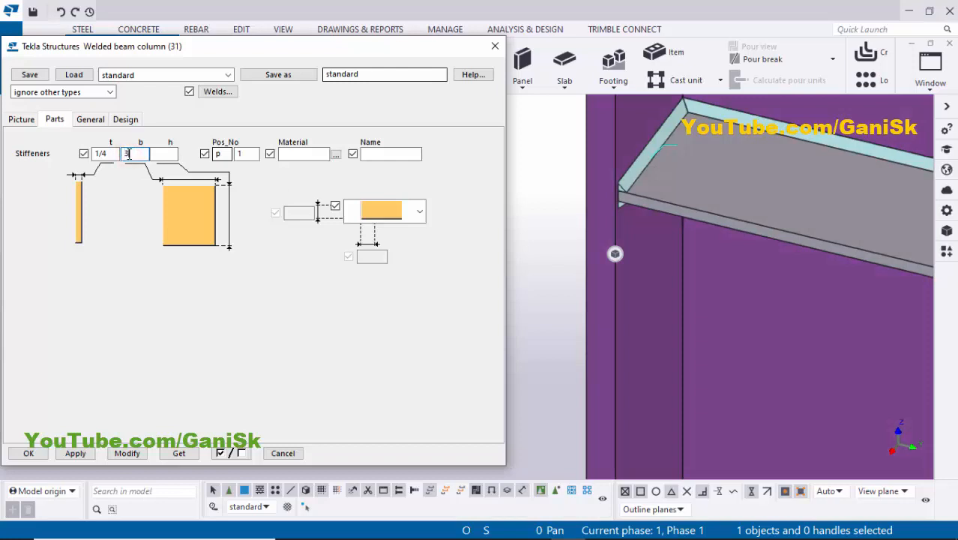
{"action": "left_click", "coordinate": [126, 454]}
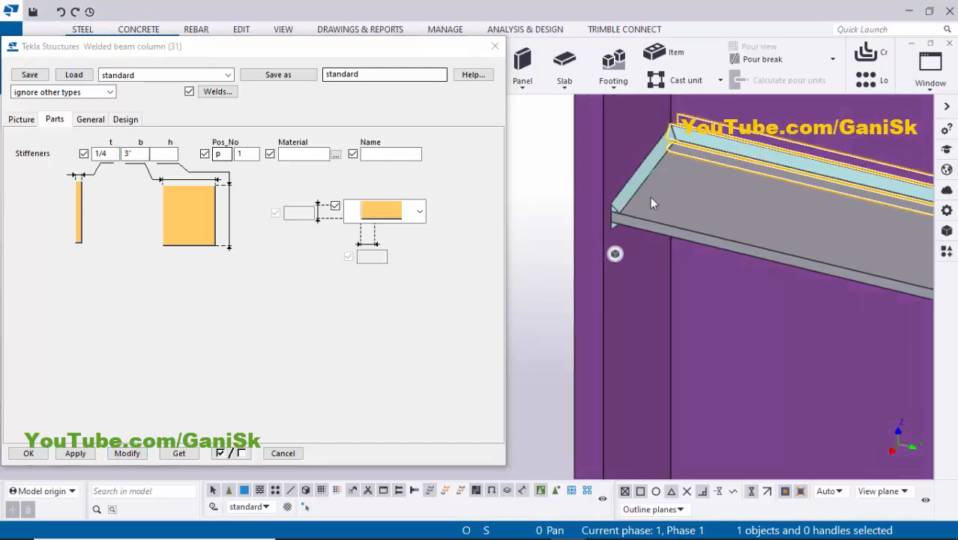
Set the stiffener width b to 4", modify the connection and check the plate edge against the flange.
{"action": "double_click", "coordinate": [133, 153]}
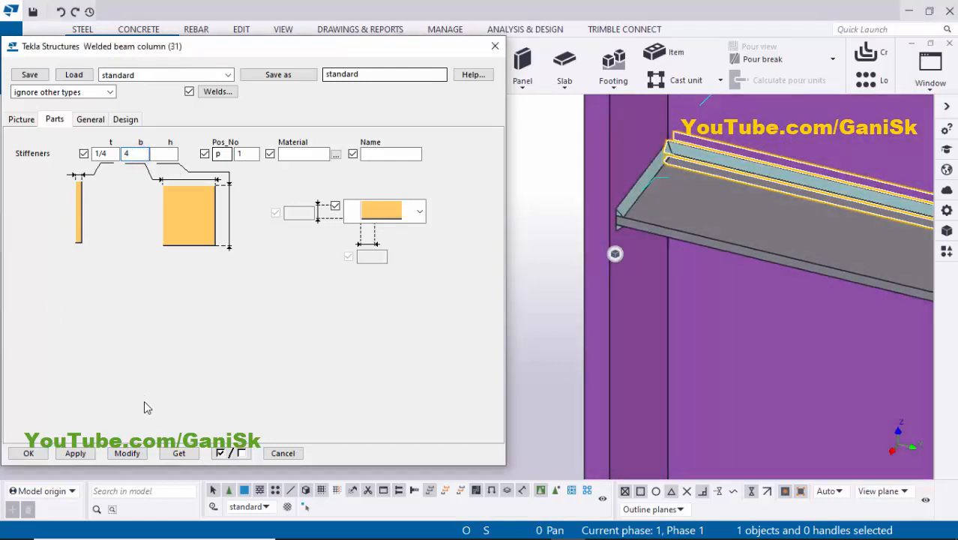
{"action": "type", "text": "4"}
{"action": "left_click", "coordinate": [127, 454]}
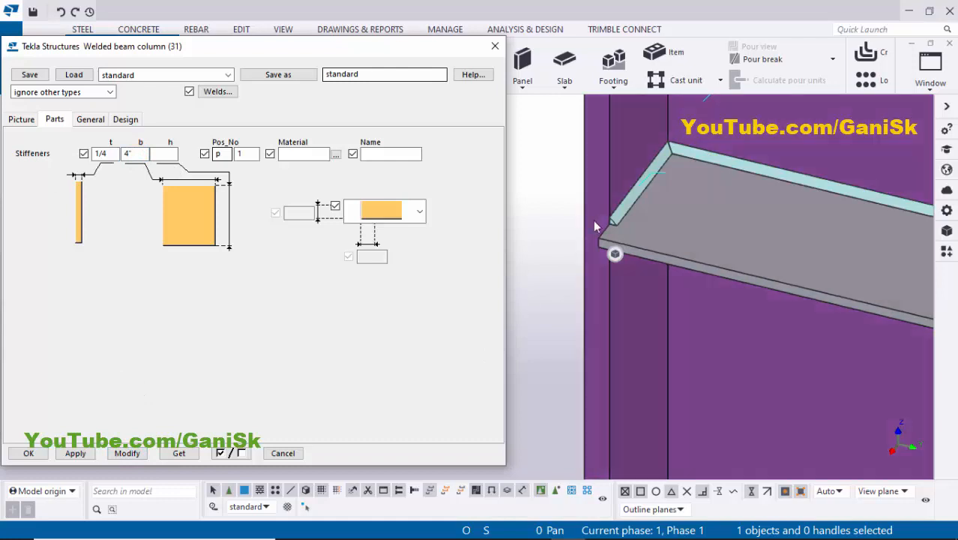
{"action": "scroll", "coordinate": [609, 227], "scroll_direction": "up", "scroll_amount": 3}
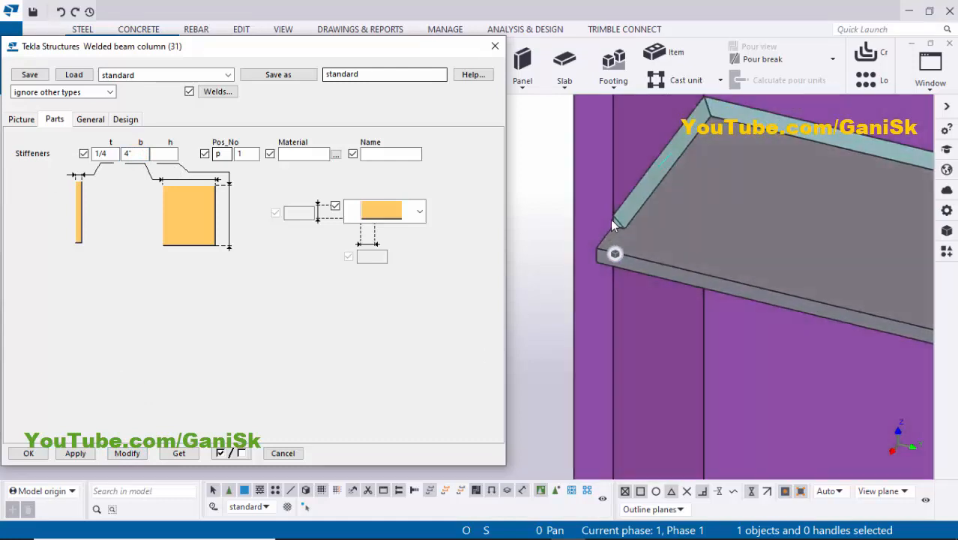
Set the stiffener width b to 3 1/2" and modify the connection.
{"action": "double_click", "coordinate": [133, 153]}
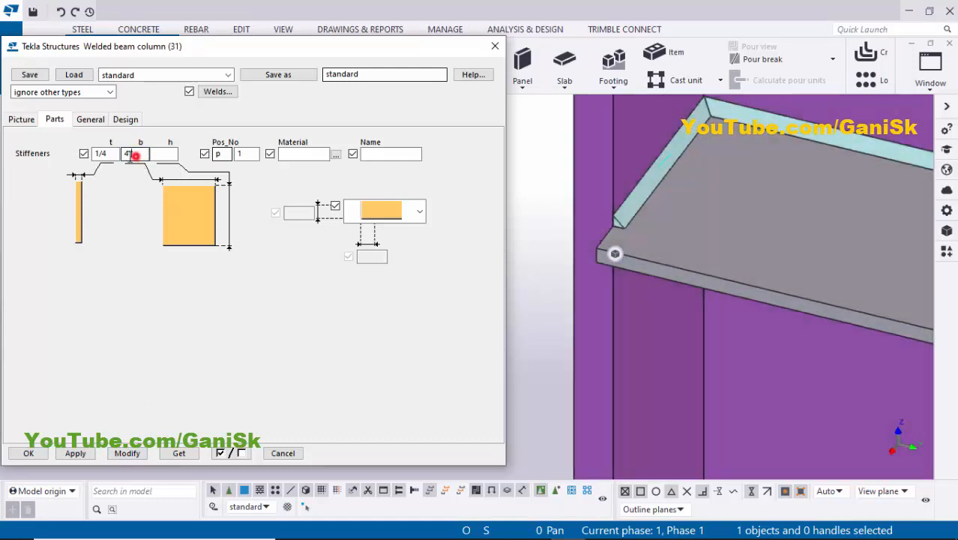
{"action": "type", "text": "3.5"}
{"action": "left_click", "coordinate": [127, 453]}
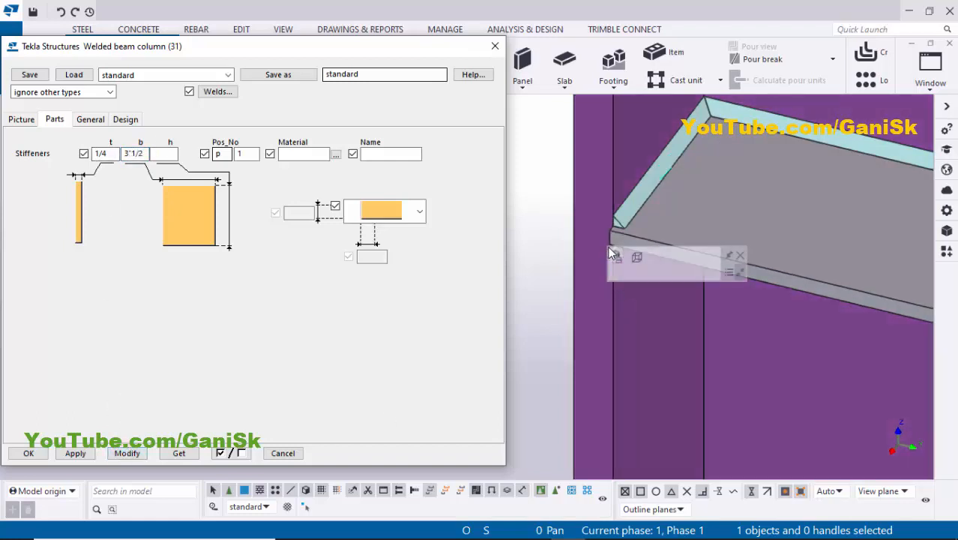
Set the stiffener width b to 3 1/4", modify the connection and check the plate edges against the column flanges.
{"action": "scroll", "coordinate": [616, 239], "scroll_direction": "up", "scroll_amount": 3}
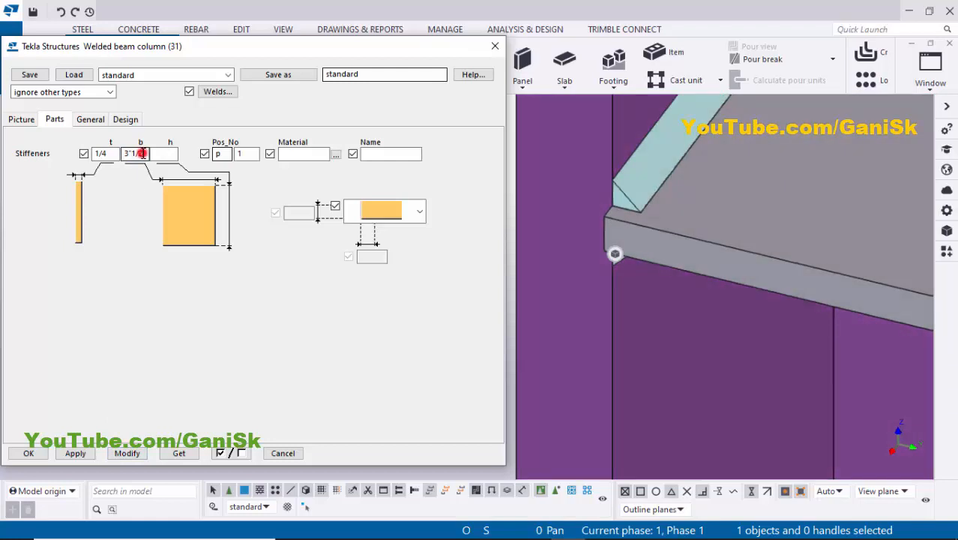
{"action": "left_click", "coordinate": [143, 153]}
{"action": "left_click", "coordinate": [128, 453]}
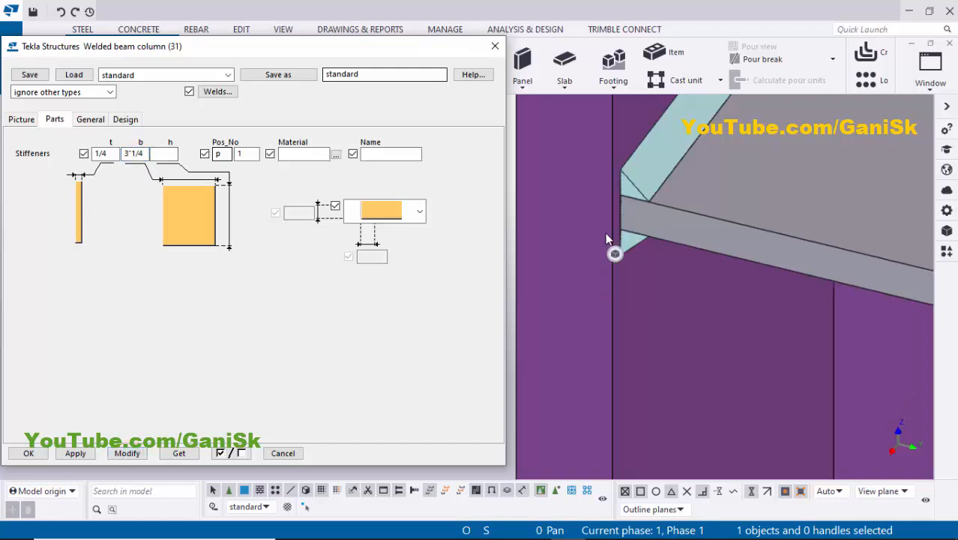
{"action": "scroll", "coordinate": [606, 238], "scroll_direction": "down", "scroll_amount": 2}
{"action": "scroll", "coordinate": [591, 216], "scroll_direction": "down", "scroll_amount": 5}
{"action": "middle_click_drag", "start_coordinate": [715, 243], "coordinate": [717, 242]}
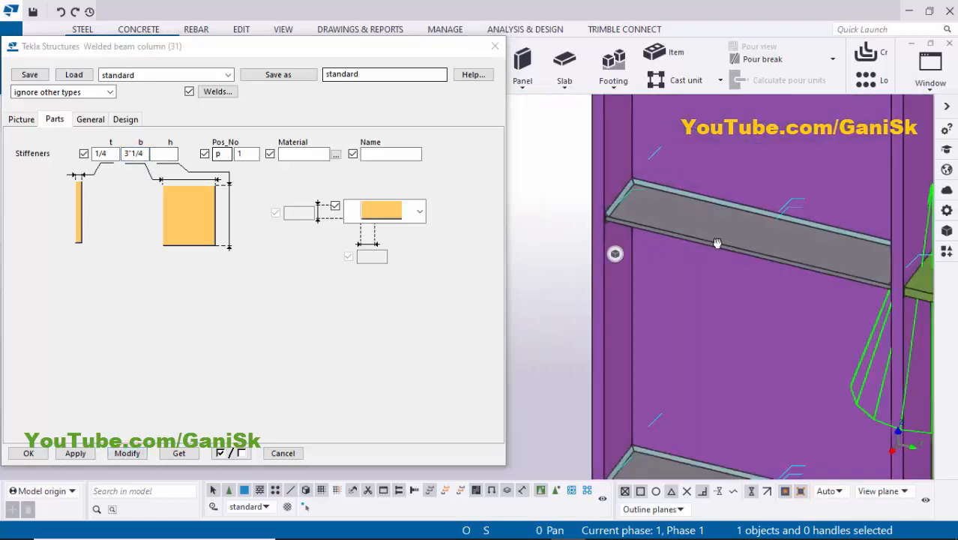
{"action": "scroll", "coordinate": [770, 261], "scroll_direction": "down", "scroll_amount": 2}
{"action": "middle_click_drag", "start_coordinate": [779, 239], "coordinate": [671, 239]}
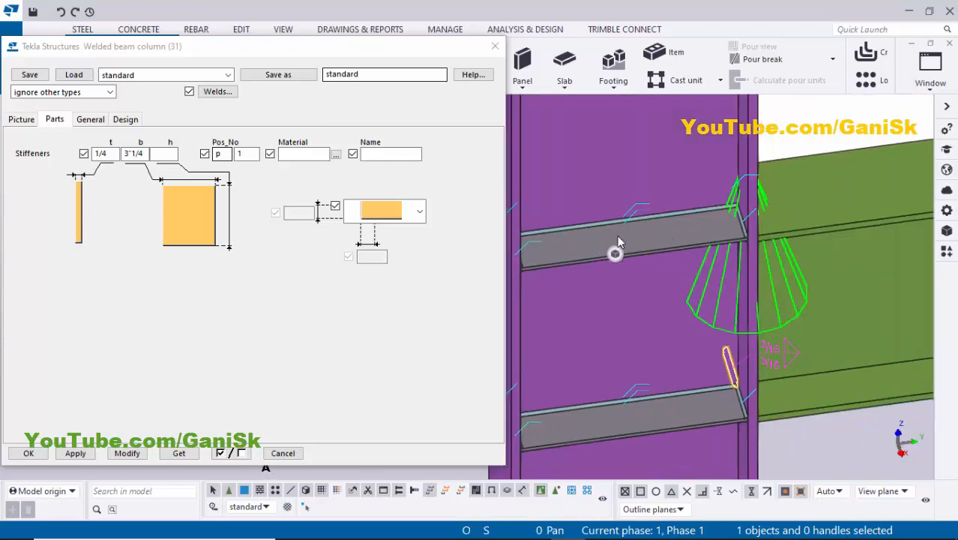
{"action": "scroll", "coordinate": [659, 235], "scroll_direction": "up", "scroll_amount": 2}
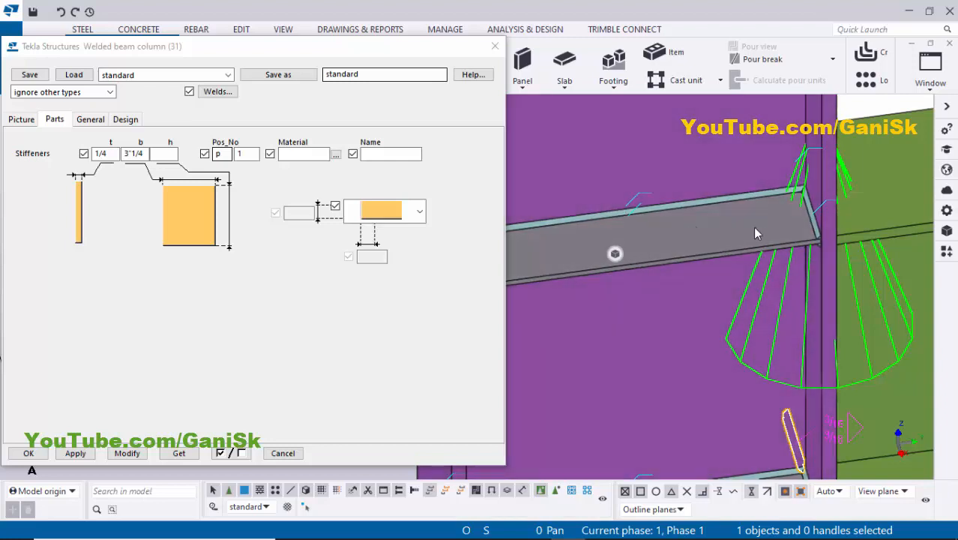
Set the stiffener length h to 4", modify the connection and check the plates' extent along the column web.
{"action": "left_click", "coordinate": [171, 154]}
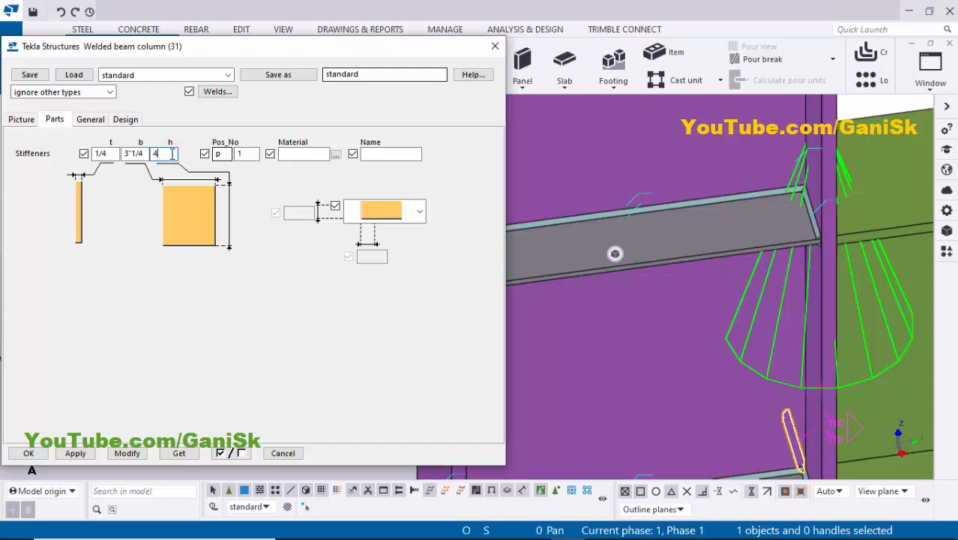
{"action": "type", "text": "4"}
{"action": "left_click", "coordinate": [127, 452]}
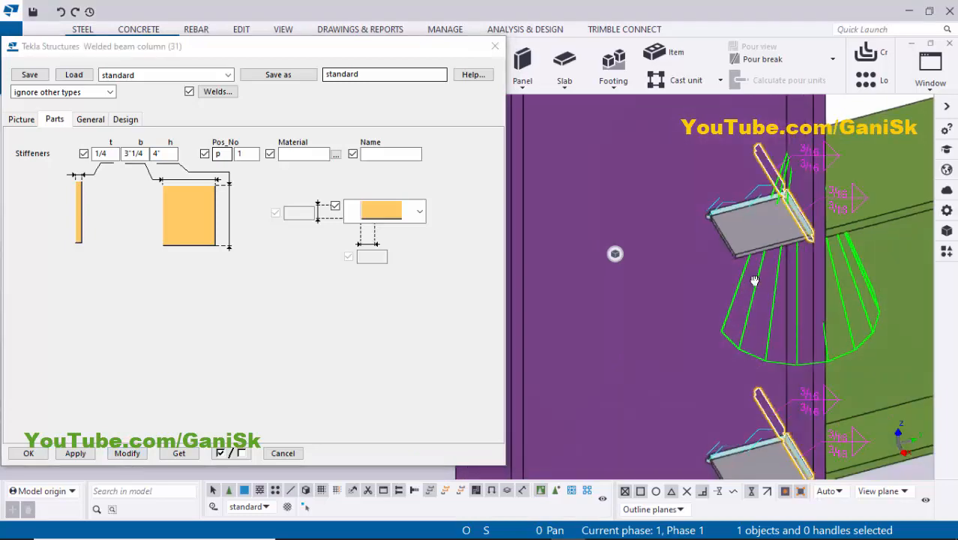
{"action": "scroll", "coordinate": [777, 228], "scroll_direction": "up", "scroll_amount": 5}
{"action": "scroll", "coordinate": [829, 200], "scroll_direction": "up", "scroll_amount": 3}
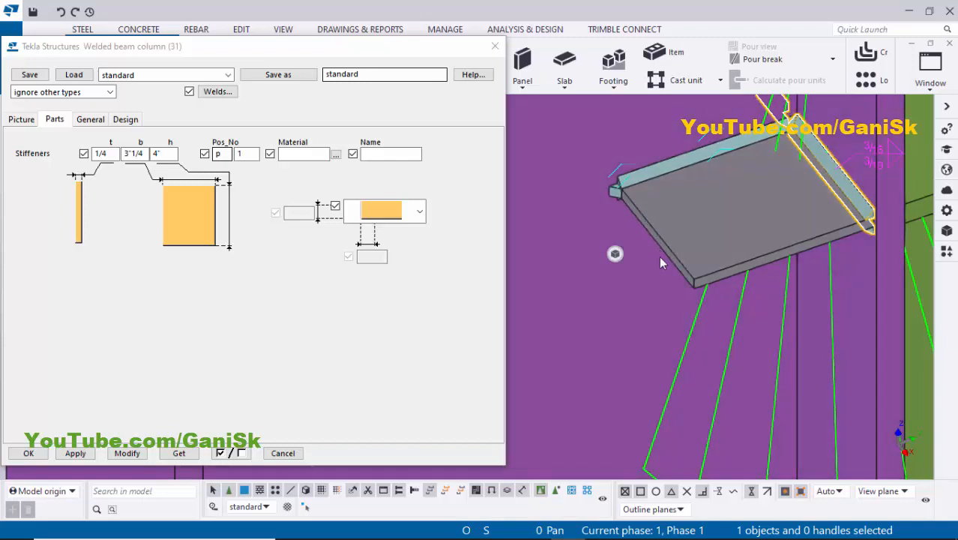
{"action": "scroll", "coordinate": [661, 262], "scroll_direction": "down", "scroll_amount": 2}
{"action": "scroll", "coordinate": [768, 232], "scroll_direction": "down", "scroll_amount": 3}
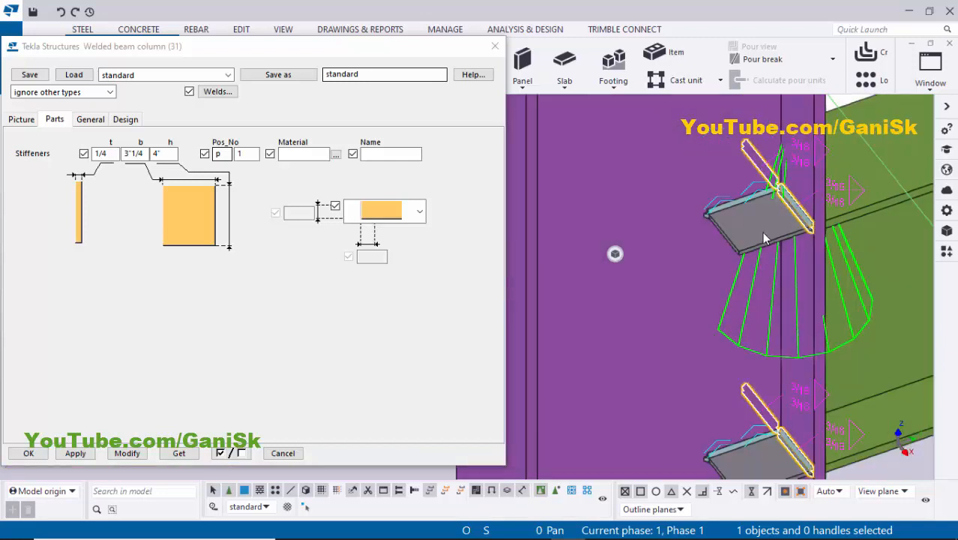
{"action": "scroll", "coordinate": [762, 233], "scroll_direction": "down", "scroll_amount": 1}
Set the stiffener length h to 6" and modify the connection.
{"action": "double_click", "coordinate": [157, 153]}
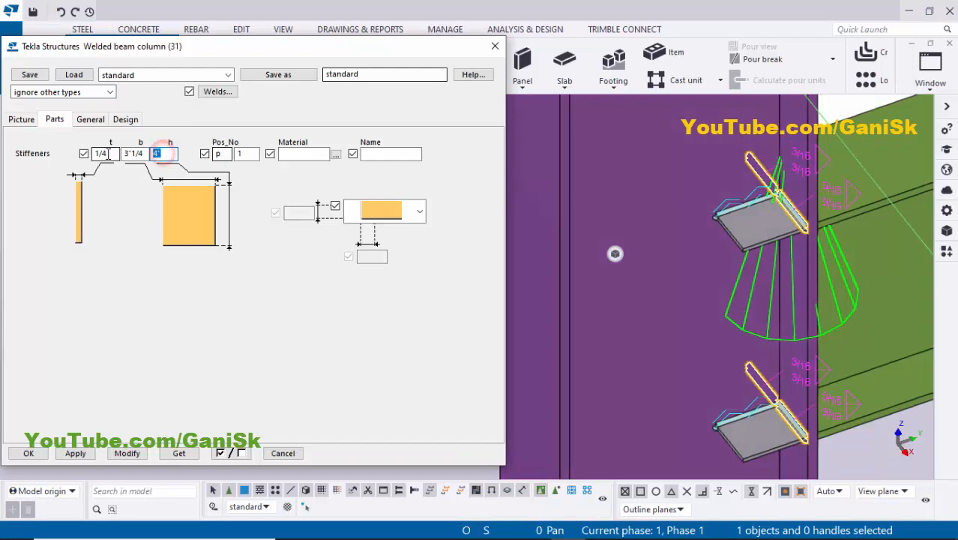
{"action": "type", "text": "6"}
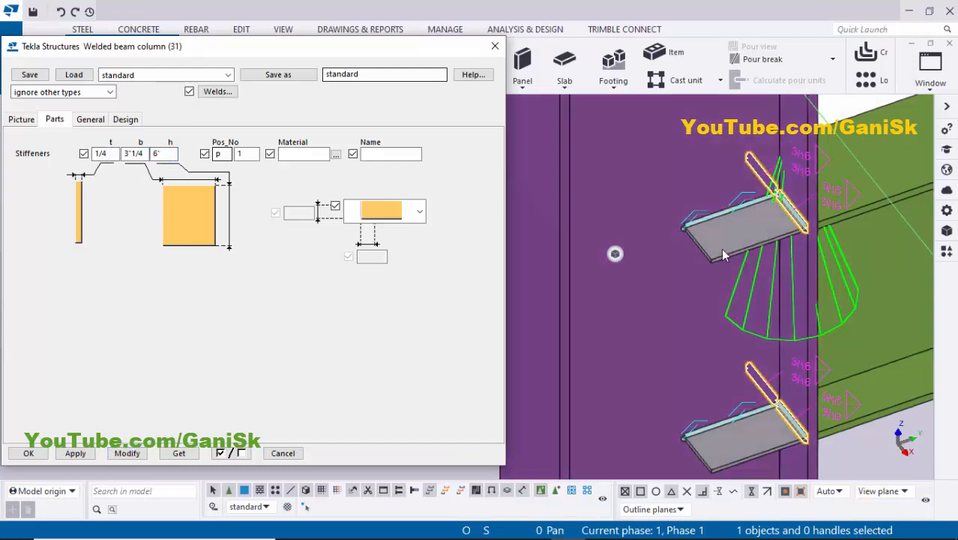
{"action": "middle_click_drag", "start_coordinate": [720, 248], "coordinate": [572, 216], "text": "ctrl"}
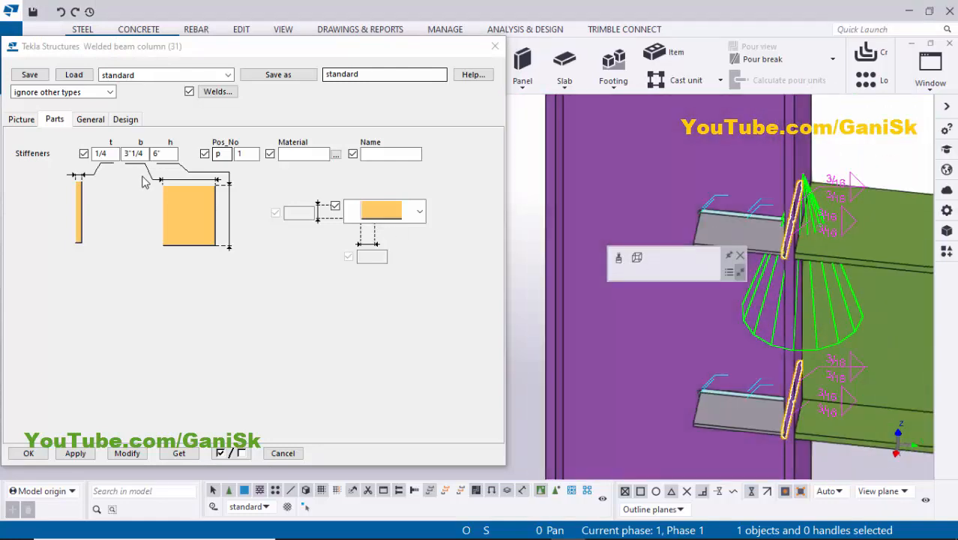
Clear the stiffener length h, modify the connection and check the plate's inner corner at the column web.
{"action": "double_click", "coordinate": [168, 153]}
{"action": "key", "text": "BackSpace"}
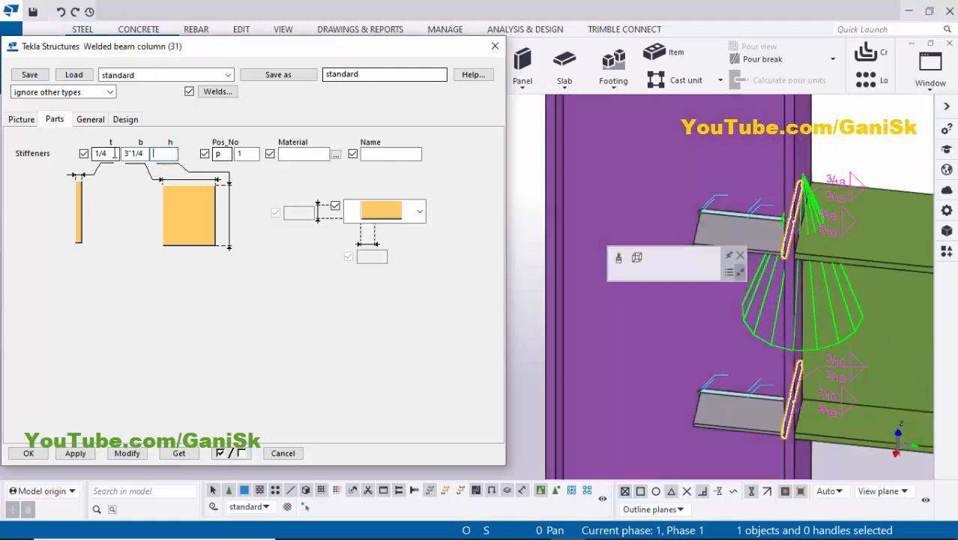
{"action": "left_click", "coordinate": [122, 453]}
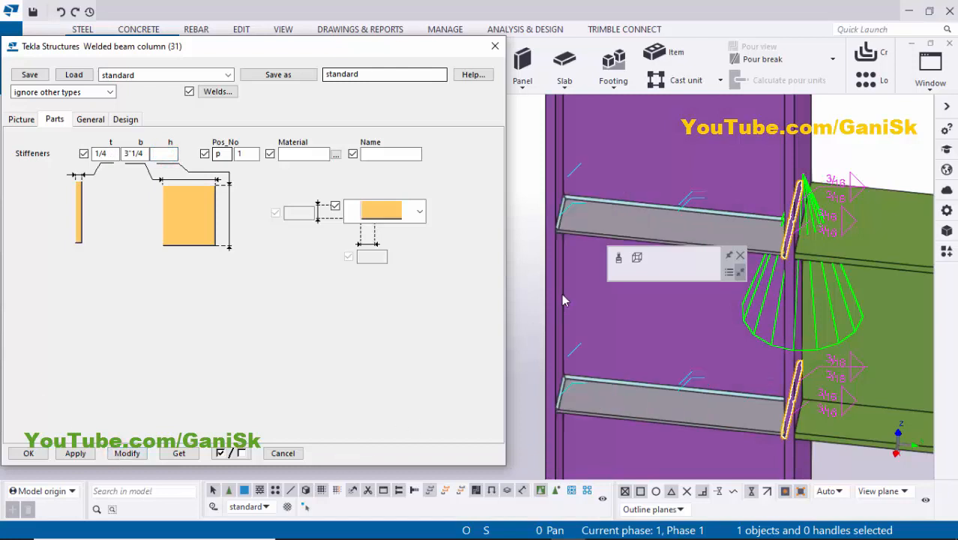
{"action": "middle_click_drag", "start_coordinate": [540, 283], "coordinate": [571, 217], "text": "ctrl"}
{"action": "scroll", "coordinate": [569, 169], "scroll_direction": "up", "scroll_amount": 4}
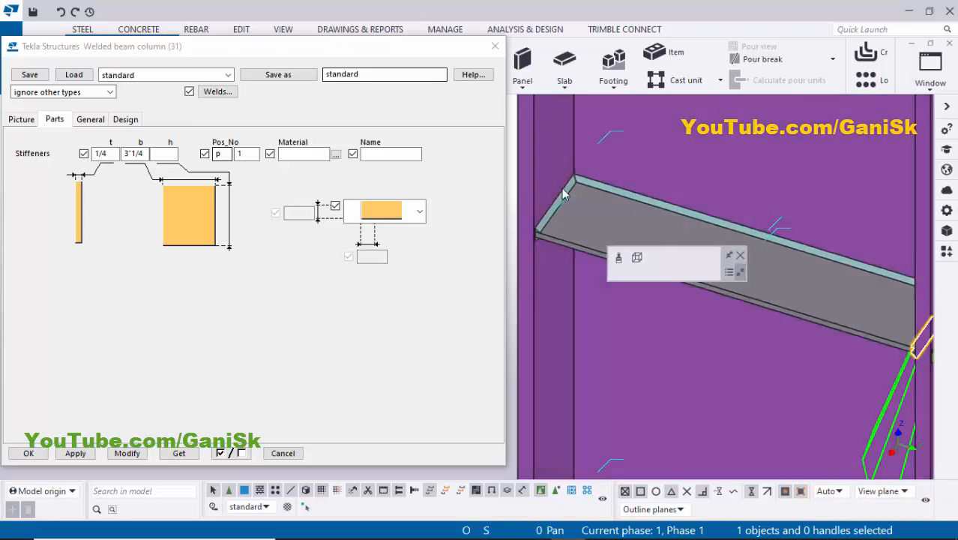
{"action": "scroll", "coordinate": [567, 188], "scroll_direction": "up", "scroll_amount": 2}
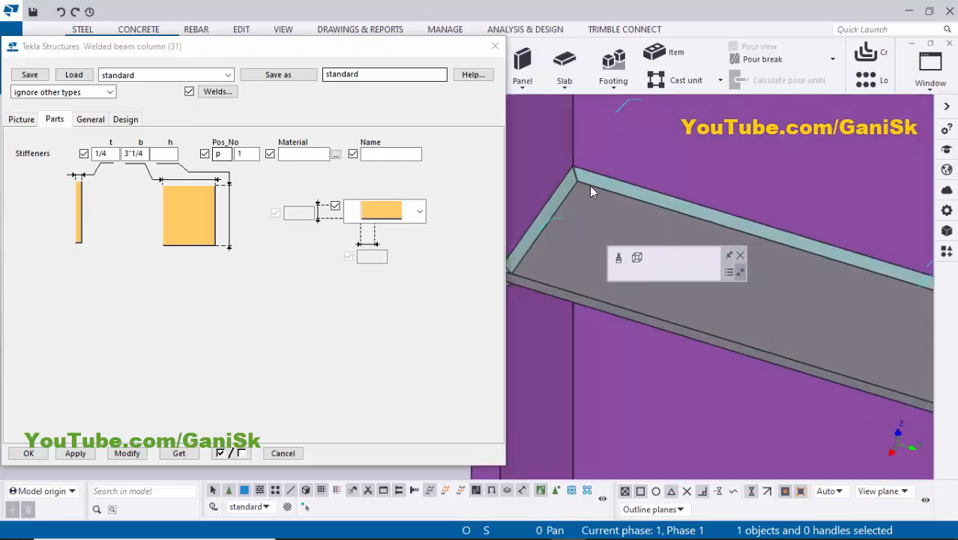
Give the stiffener corners a straight chamfer of 1/2 by 1/2, modify the connection and check the plate corners.
{"action": "left_click", "coordinate": [418, 211]}
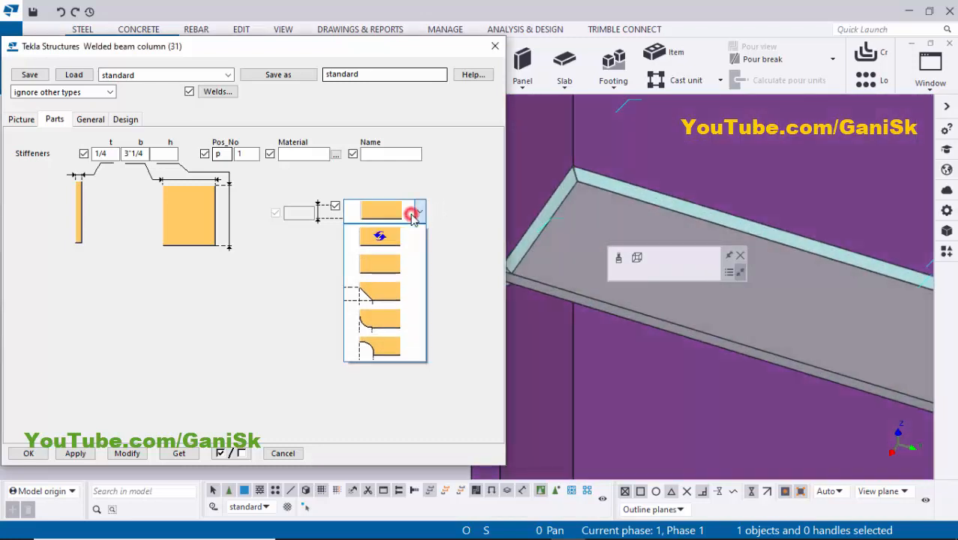
{"action": "left_click", "coordinate": [378, 295]}
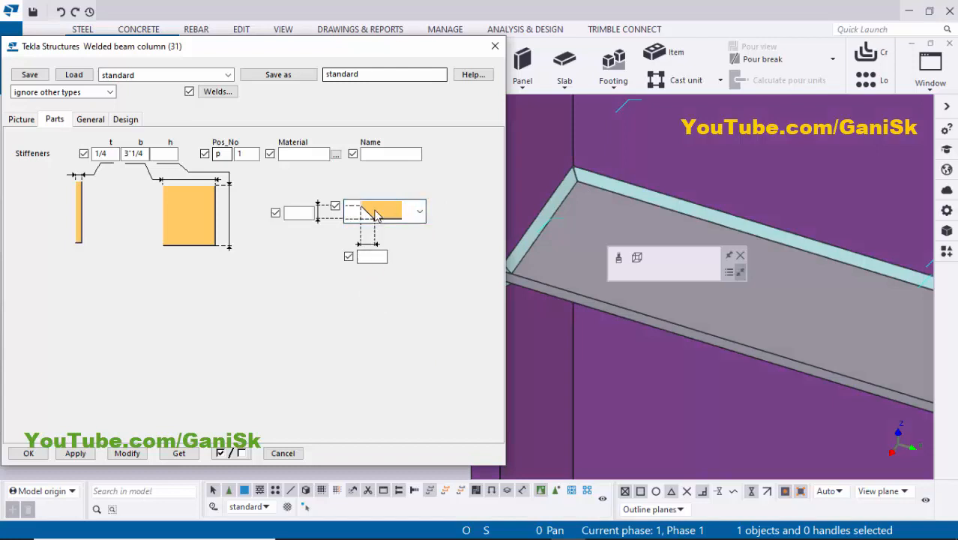
{"action": "left_click", "coordinate": [300, 212]}
{"action": "type", "text": "1/"}
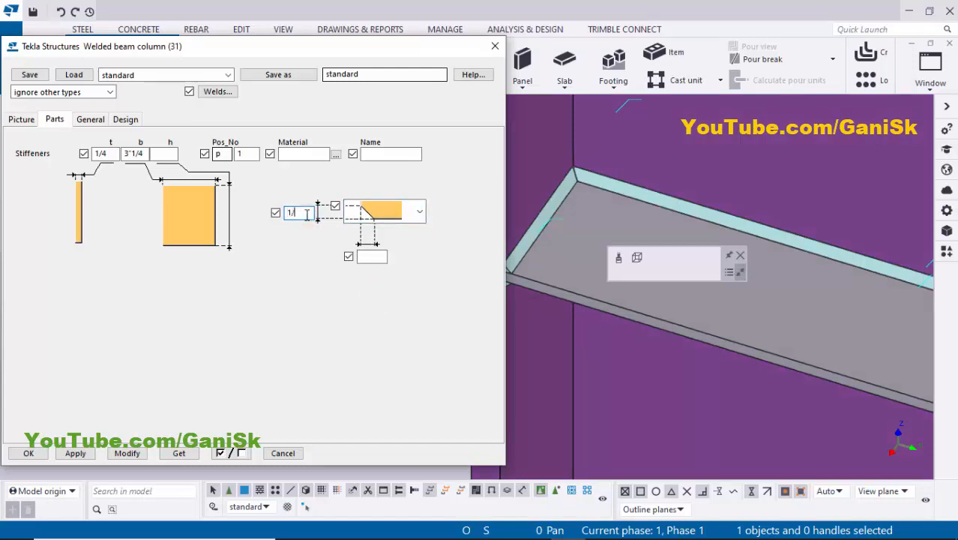
{"action": "type", "text": "1/2"}
{"action": "left_click", "coordinate": [126, 453]}
{"action": "middle_click_drag", "start_coordinate": [565, 187], "coordinate": [541, 223]}
{"action": "scroll", "coordinate": [544, 223], "scroll_direction": "down", "scroll_amount": 5}
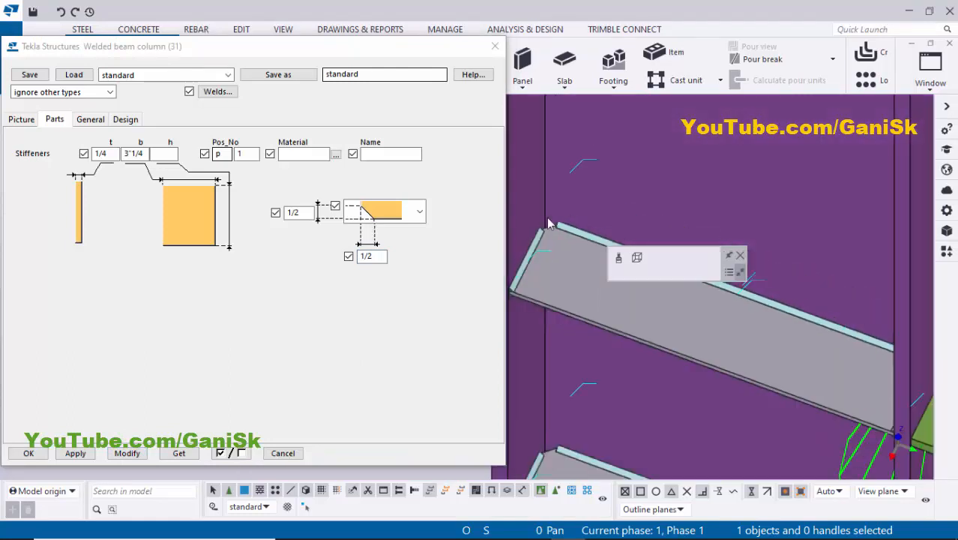
{"action": "middle_click_drag", "start_coordinate": [742, 237], "coordinate": [599, 242], "text": "ctrl"}
{"action": "scroll", "coordinate": [600, 242], "scroll_direction": "up", "scroll_amount": 2}
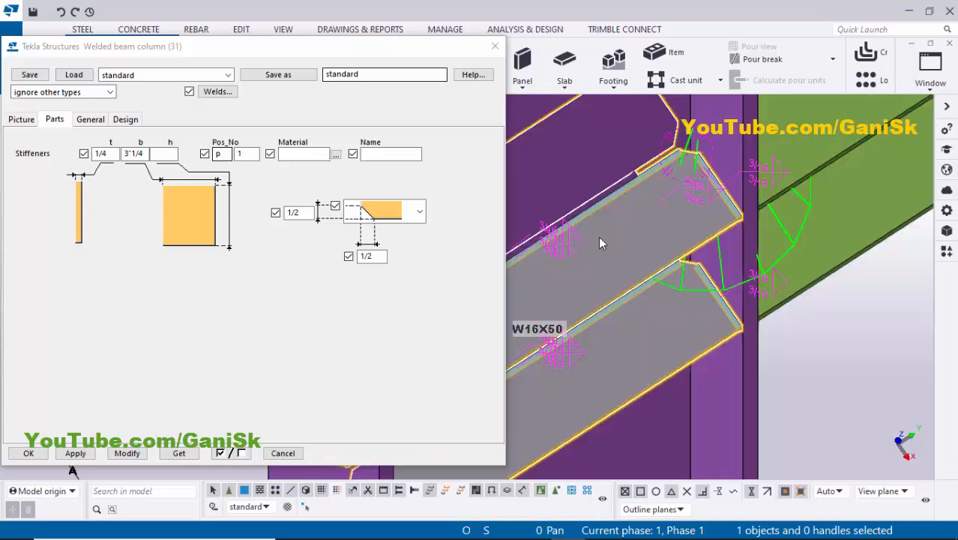
Apply and accept the connection settings, then redraw the view to inspect the finished beam-to-column joint.
{"action": "left_click", "coordinate": [75, 452]}
{"action": "left_click", "coordinate": [41, 455]}
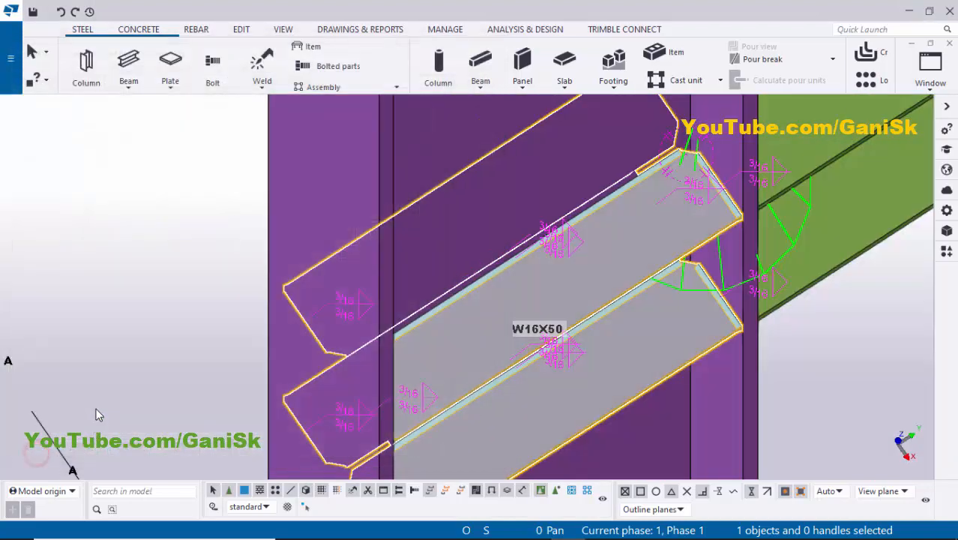
{"action": "left_click", "coordinate": [151, 231]}
{"action": "right_click", "coordinate": [148, 177]}
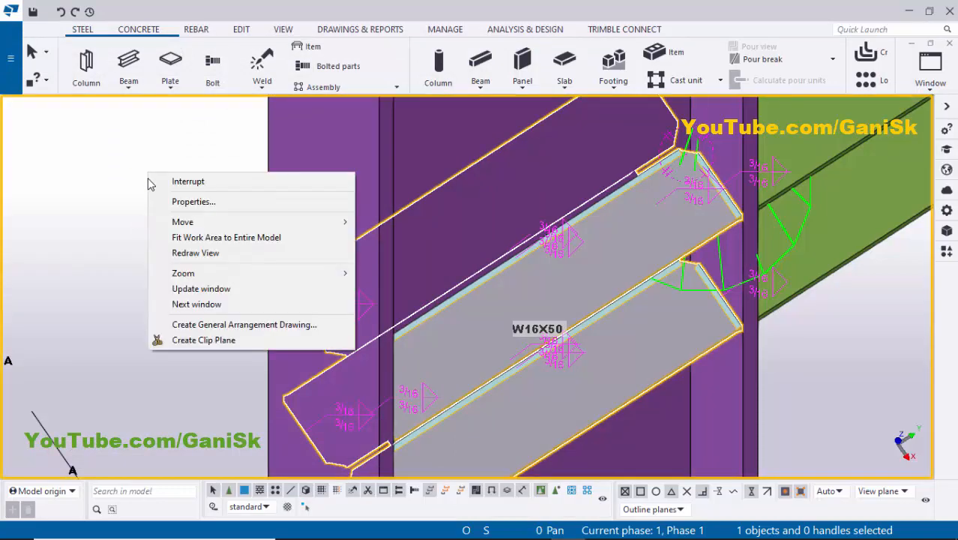
{"action": "left_click", "coordinate": [182, 252]}
{"action": "middle_click_drag", "start_coordinate": [533, 299], "coordinate": [494, 267], "text": "ctrl"}
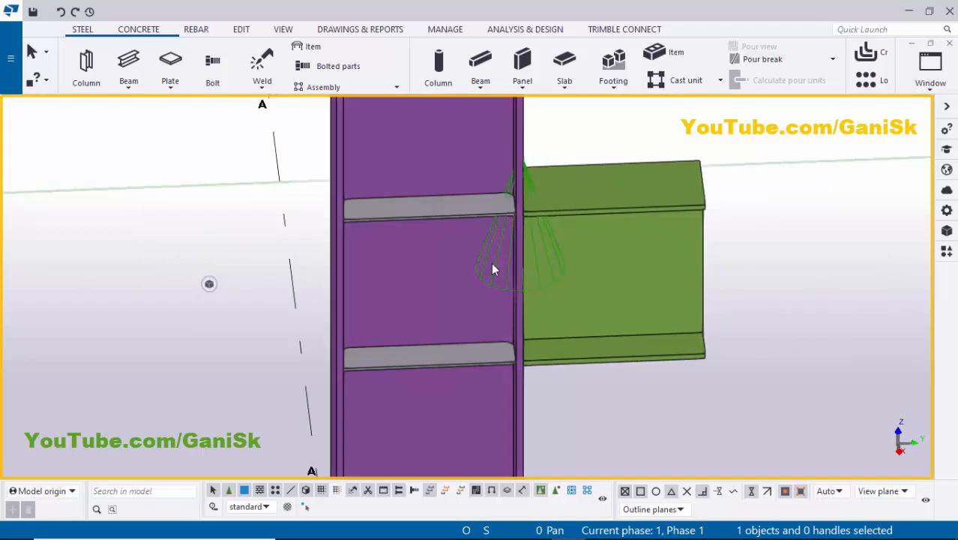
{"action": "scroll", "coordinate": [494, 269], "scroll_direction": "up", "scroll_amount": 2}
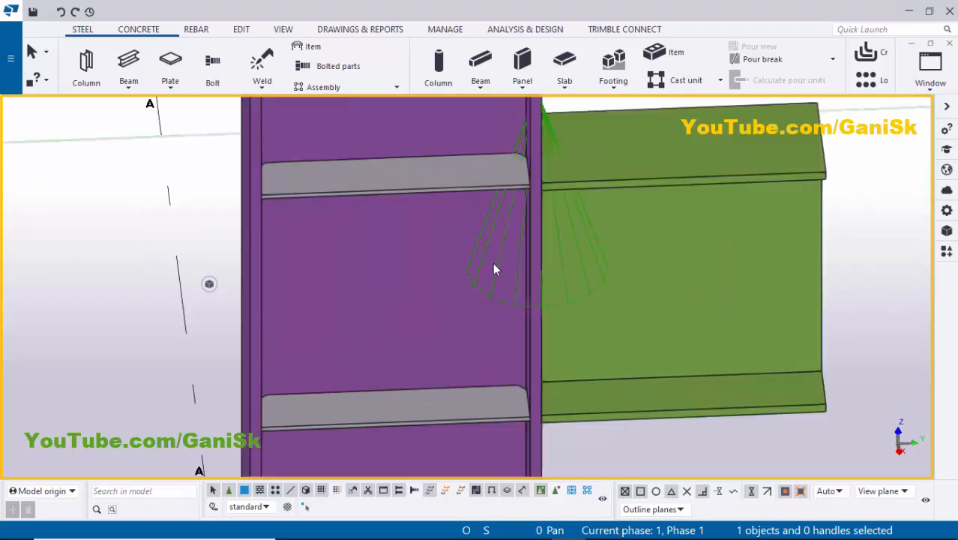
{"action": "scroll", "coordinate": [496, 268], "scroll_direction": "down", "scroll_amount": 2}
{"action": "middle_click_drag", "start_coordinate": [530, 274], "coordinate": [416, 246], "text": "ctrl"}
{"action": "scroll", "coordinate": [421, 252], "scroll_direction": "up", "scroll_amount": 1}
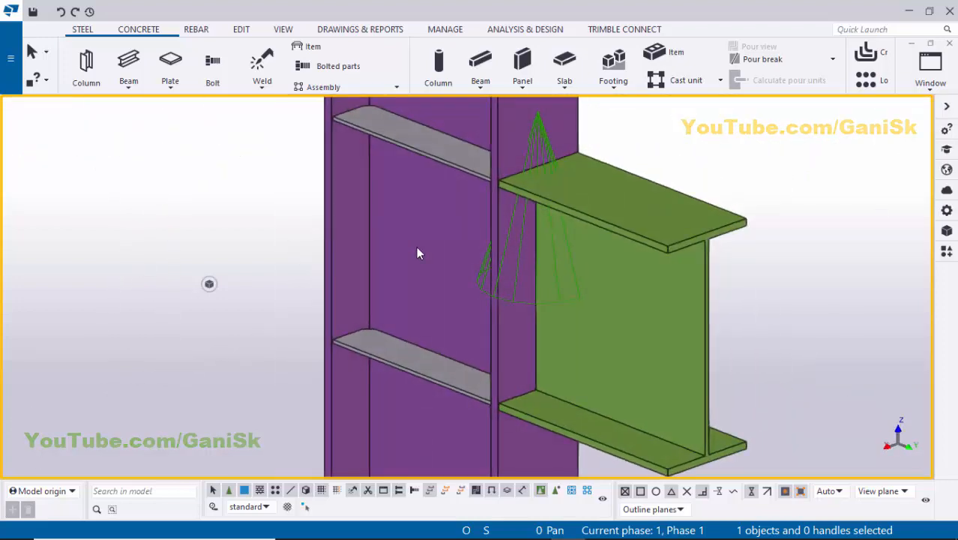